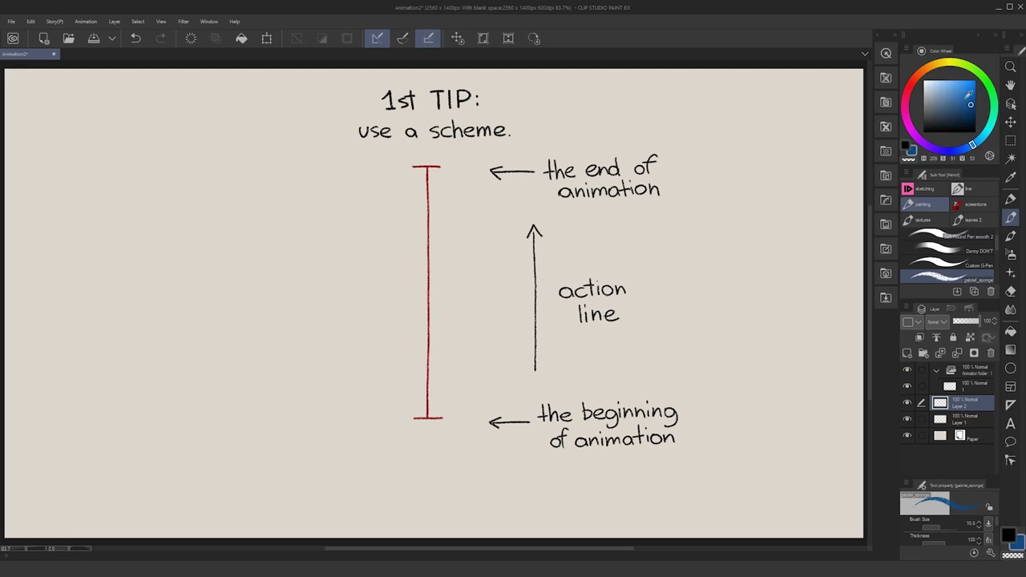
Step: Draw a blue leaf-shaped frame around the red action line and divide it with four horizontal lines
mouse_move(418, 171)
left_mouse_down()
mouse_move(401, 321)
mouse_move(425, 415)
mouse_move(457, 201)
mouse_move(444, 367)
mouse_move(427, 416)
left_mouse_up()
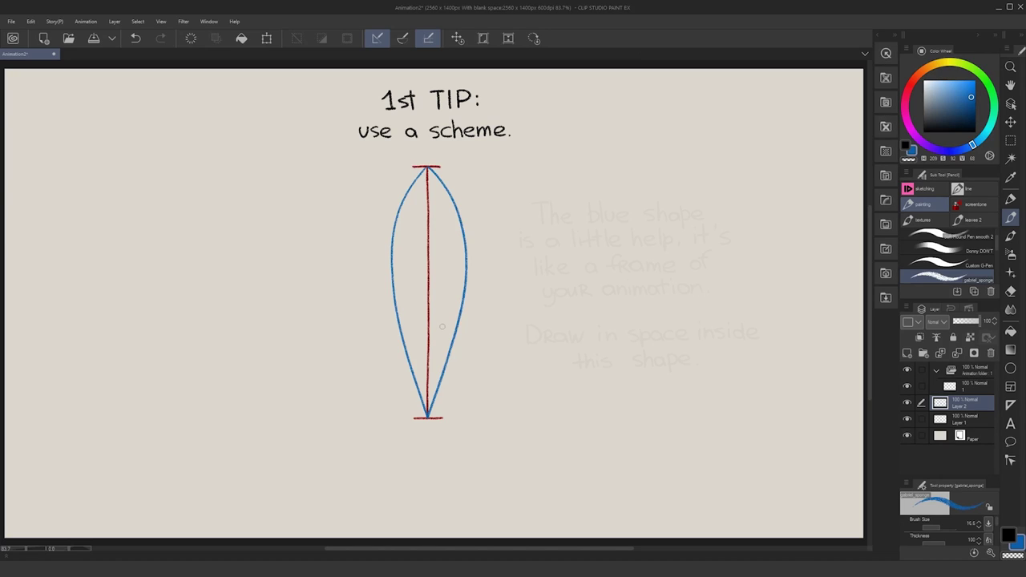
left_click_drag(392, 273, 467, 273)
key("ctrl+z")
left_click_drag(407, 340, 455, 338)
left_click_drag(409, 233, 462, 231)
left_click_drag(406, 194, 450, 194)
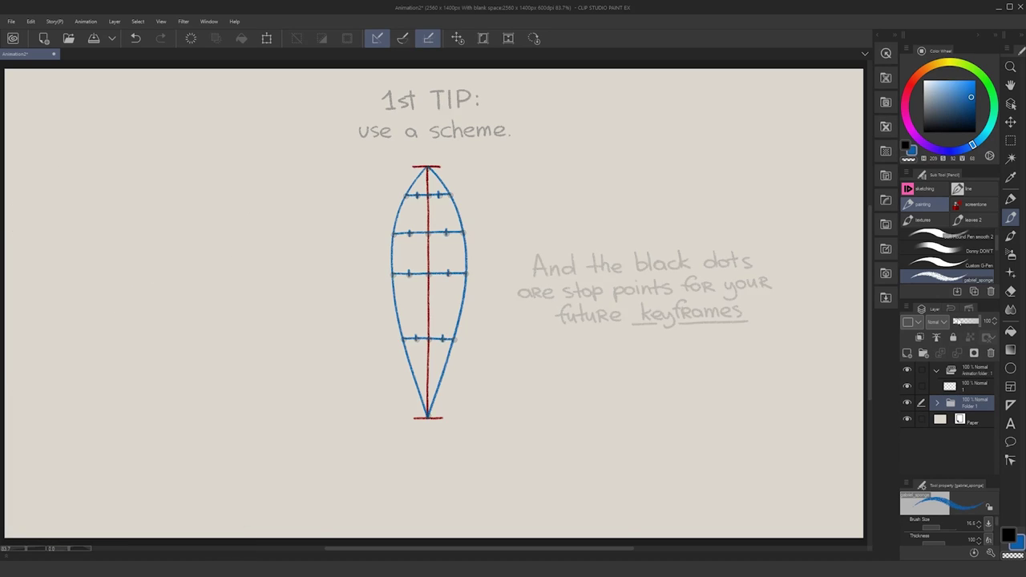
Step: Lower the scheme folder's opacity to 16% and select the animation folder's layer 1 with black as the drawing colour
left_click(958, 321)
left_click(973, 386)
left_click(924, 131)
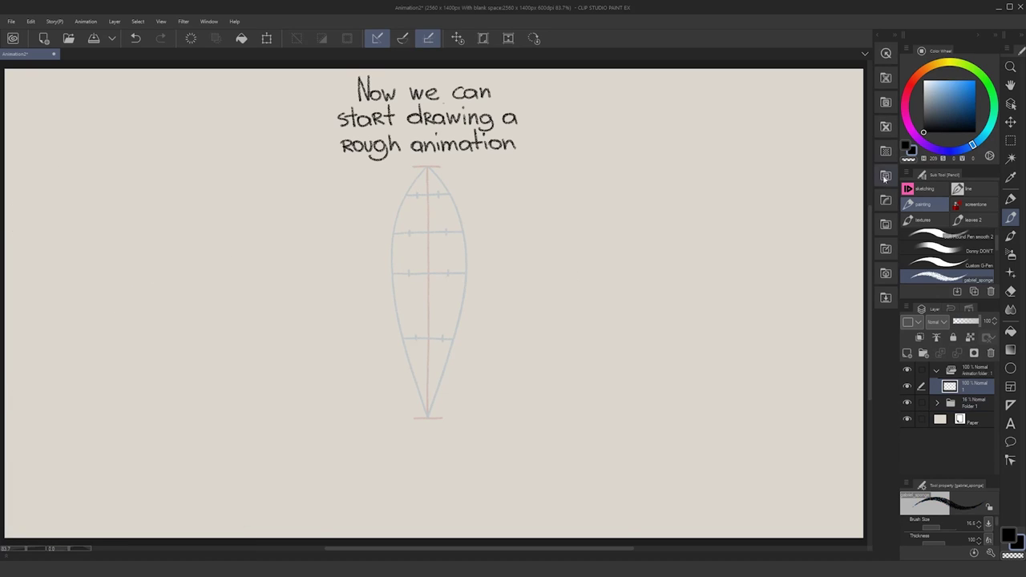
Step: Show the Timeline palette for the animation
left_click(214, 20)
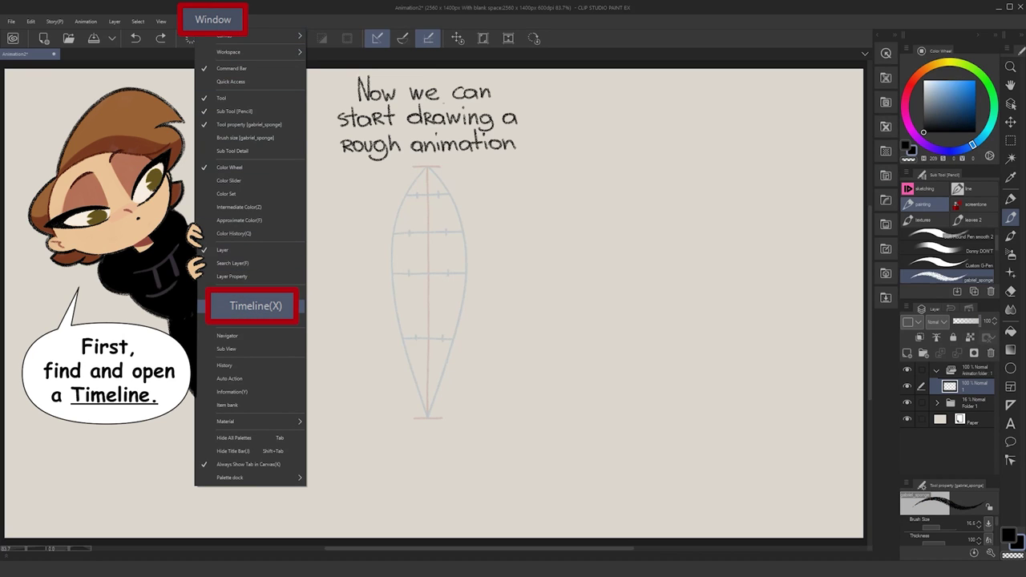
left_click(258, 307)
left_click(921, 409)
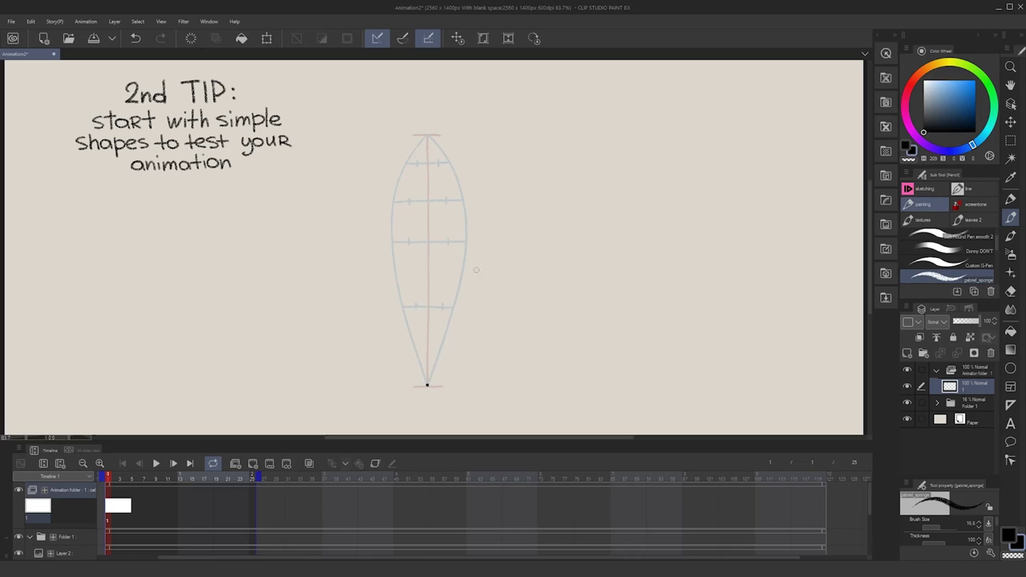
Step: Mark the first keyframe's stop points on the scheme and draw a curved line through them
left_click(442, 307)
left_click(466, 241)
left_click(446, 201)
left_click(427, 163)
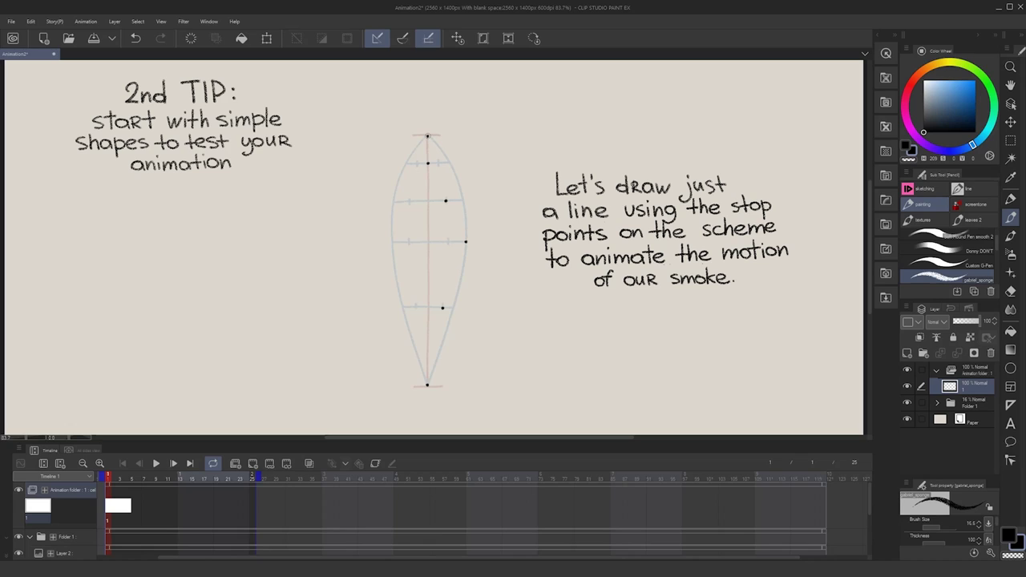
mouse_move(427, 136)
left_mouse_down()
mouse_move(465, 245)
mouse_move(427, 385)
left_mouse_up()
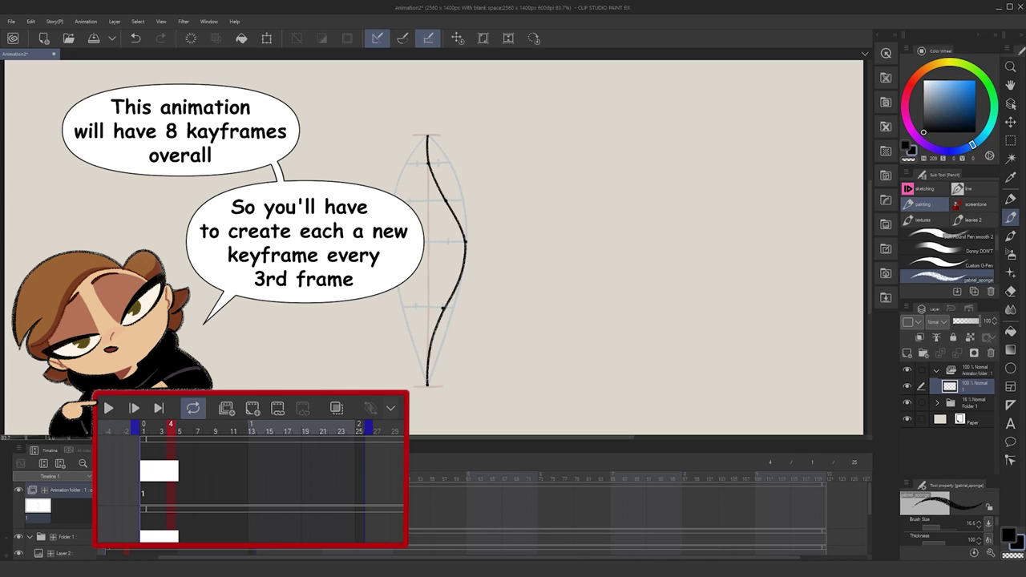
Step: Add the second keyframe on frame 4 with onion skin on and plot its curve through the shifted stop points
left_click(253, 409)
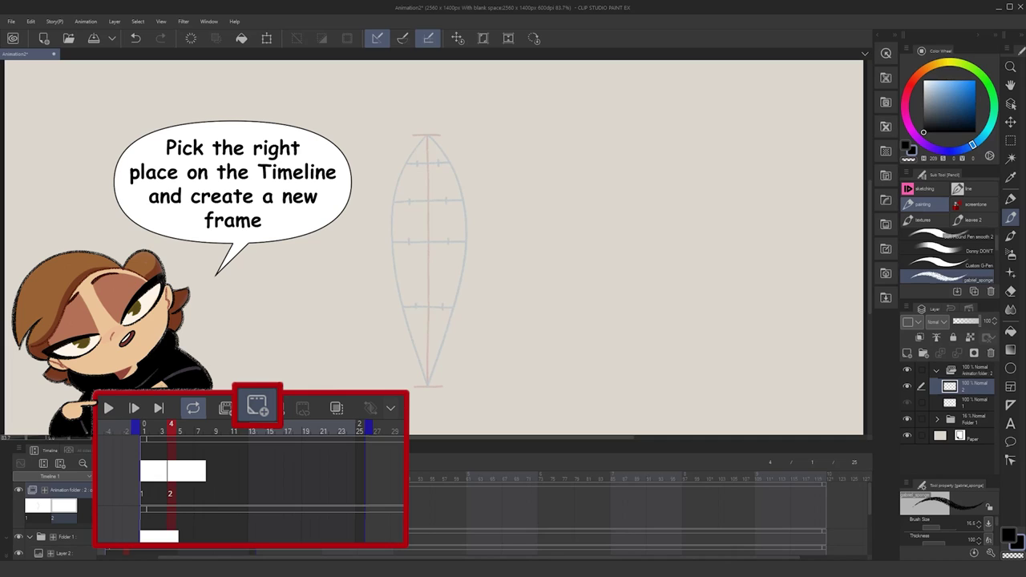
left_click(337, 408)
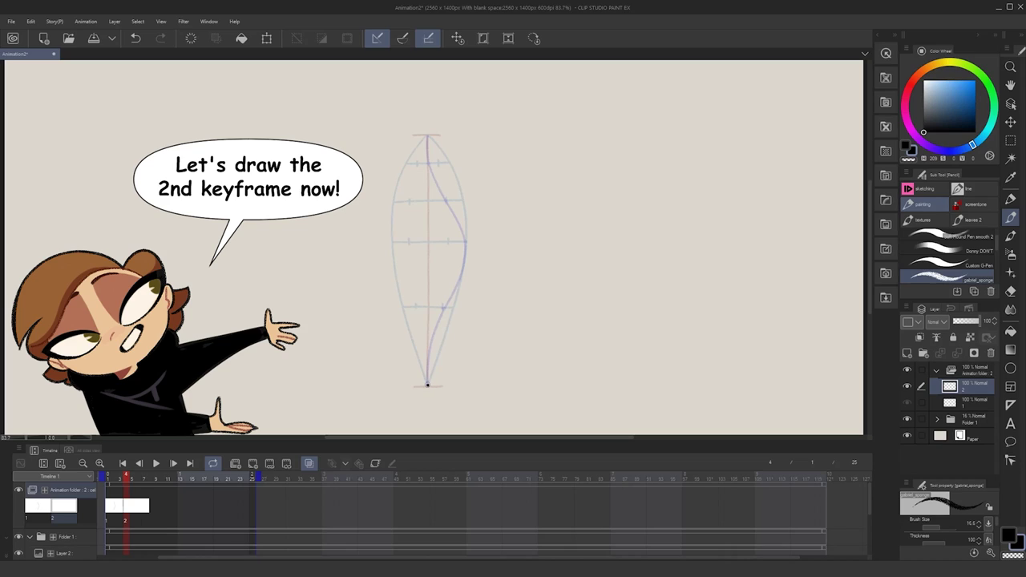
left_click(453, 308)
left_click(448, 241)
left_click(429, 200)
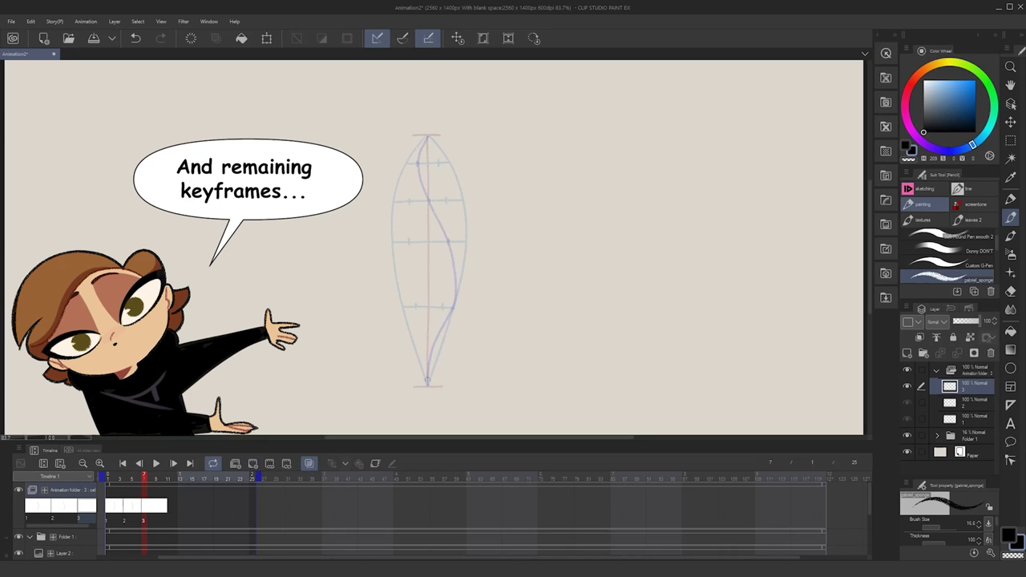
Step: Mark the third keyframe's stop points on frame 7 and draw the curved line through them
left_click(427, 384)
left_click(442, 307)
left_click(428, 242)
left_click(409, 202)
left_click(406, 164)
mouse_move(427, 137)
left_mouse_down()
mouse_move(406, 181)
mouse_move(433, 256)
mouse_move(427, 383)
left_mouse_up()
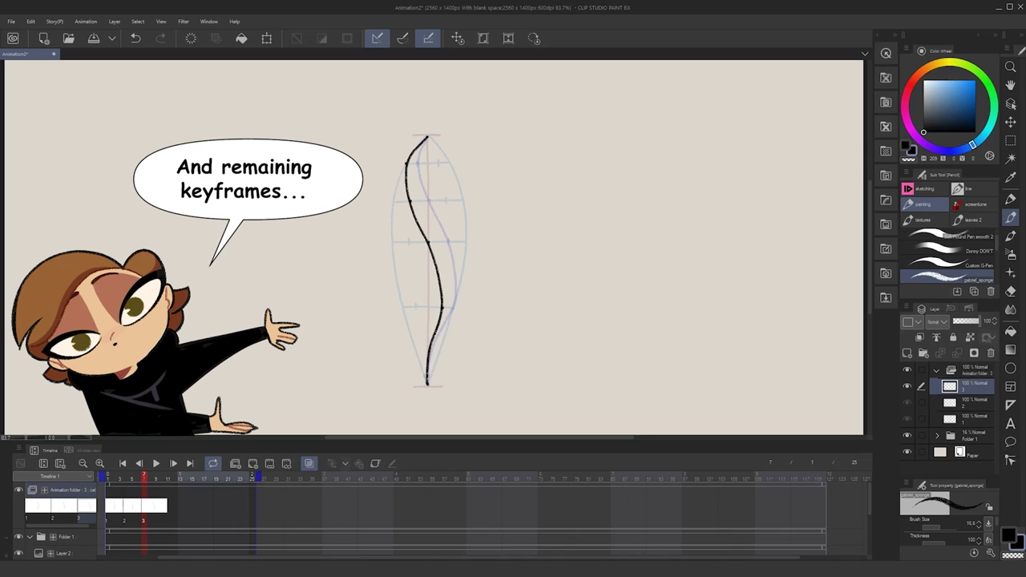
Step: Add the fourth keyframe on frame 10, mark its stop points and draw the curve through them
left_click(162, 479)
left_click(252, 464)
left_click(427, 383)
left_click(428, 307)
left_click(409, 242)
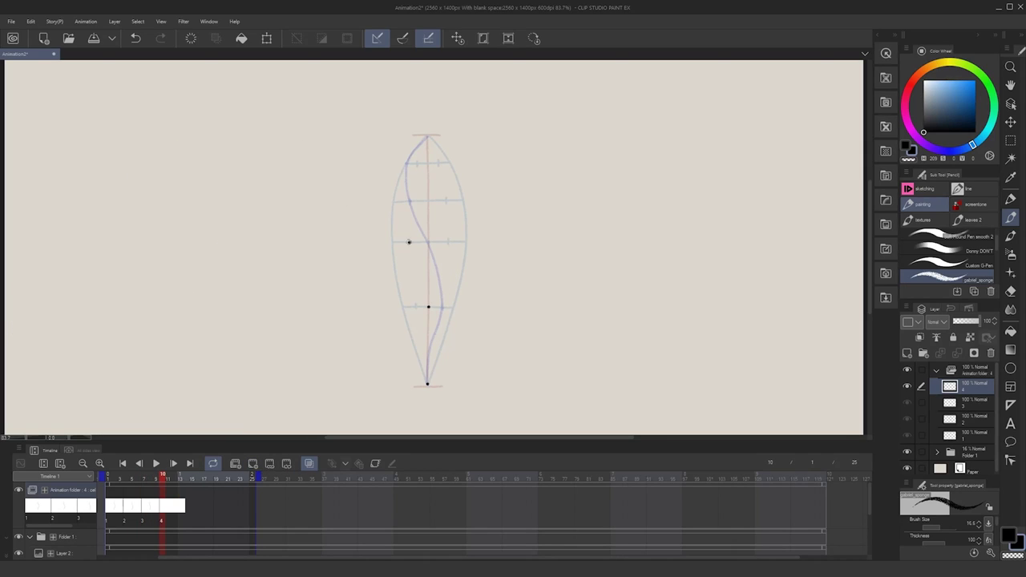
left_click(394, 202)
left_click(417, 163)
mouse_move(427, 137)
left_mouse_down()
mouse_move(418, 162)
mouse_move(427, 383)
left_mouse_up()
Step: Add the fifth keyframe on frame 13 and draw its curve through newly marked stop points
left_click(253, 464)
left_click(416, 306)
left_click(393, 242)
left_click(410, 201)
left_click(428, 164)
mouse_move(427, 137)
left_mouse_down()
mouse_move(416, 191)
mouse_move(428, 384)
left_mouse_up()
Step: Add the sixth and seventh keyframes on frames 16 and 19 and draw their curves through the stop points
left_click(199, 479)
left_click(252, 464)
left_click(217, 479)
left_click(253, 464)
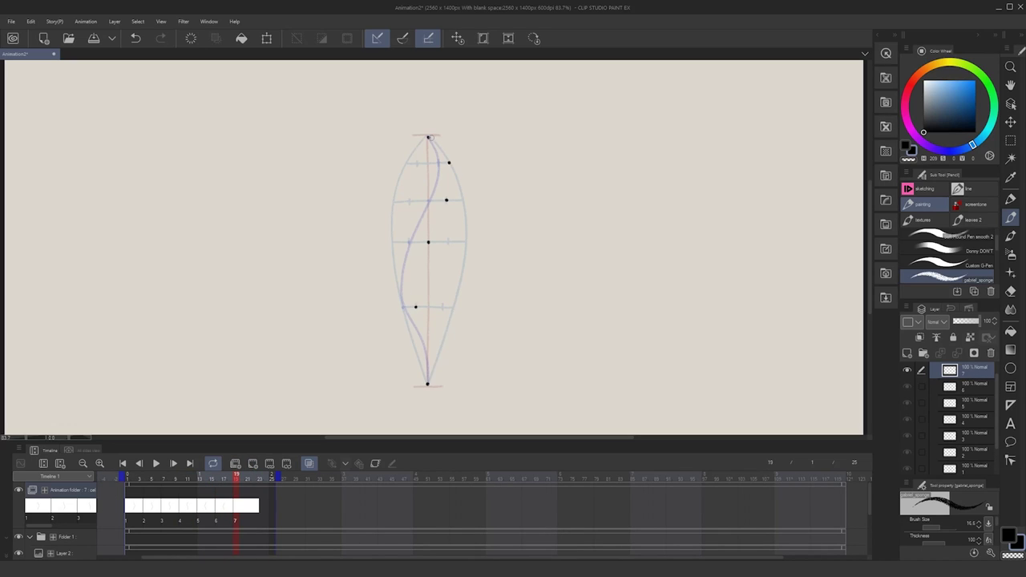
left_click_drag(427, 137, 428, 383)
Step: Add the eighth keyframe on frame 22 and draw its curve through the stop points
left_click(254, 479)
left_click(253, 464)
left_click(463, 200)
left_click_drag(428, 137, 428, 383)
Step: Repeat cel 1 on frame 25 to close the loop and play the animation
left_click(273, 480)
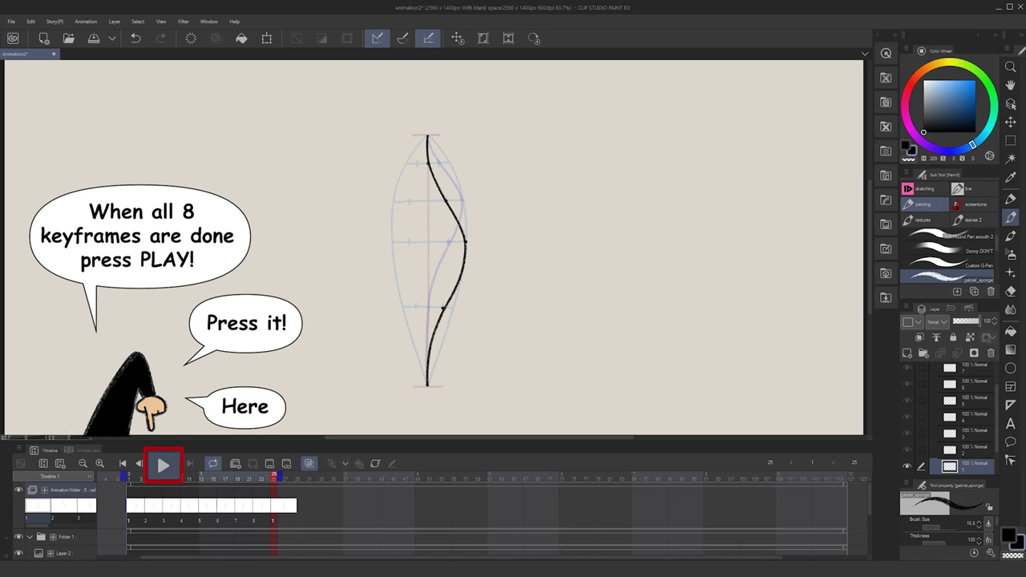
left_click(157, 463)
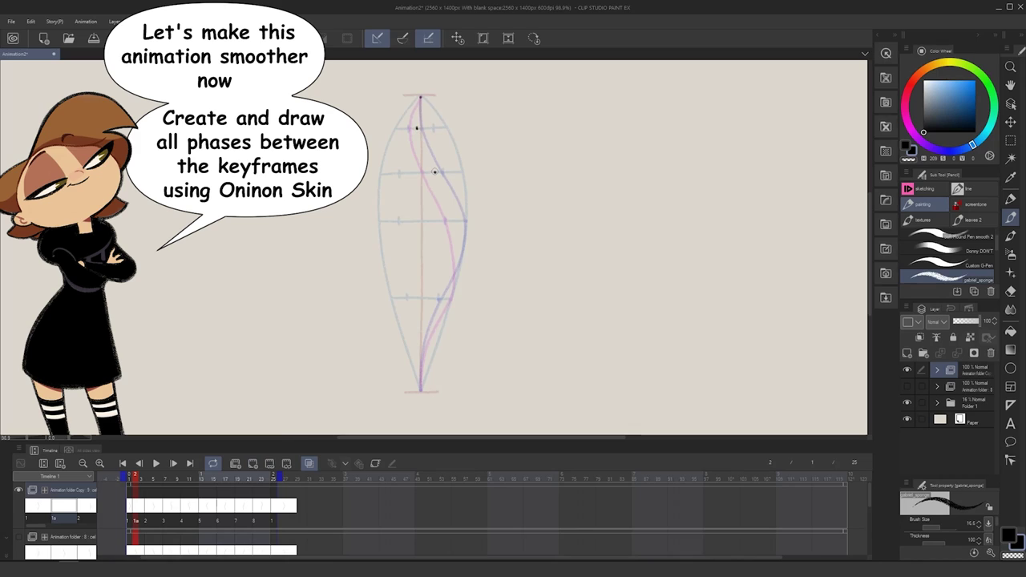
Step: Draw the in-between lines 1a and 1b on frames 2 and 3, midway between the onion-skinned curves
left_click(458, 220)
left_click(443, 299)
mouse_move(421, 97)
left_mouse_down()
mouse_move(453, 206)
mouse_move(425, 338)
left_mouse_up()
left_click(142, 479)
left_click(270, 461)
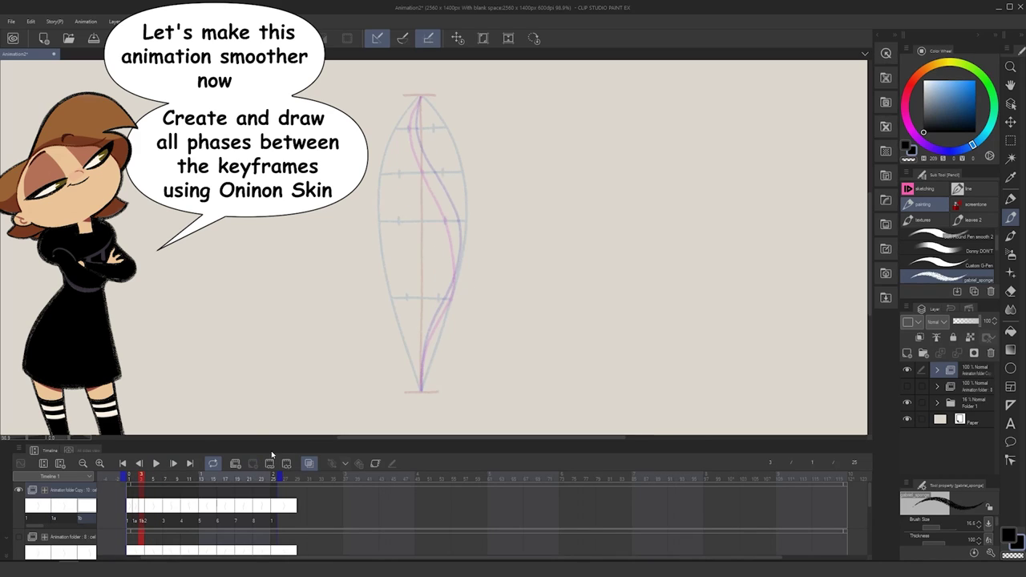
mouse_move(417, 106)
left_mouse_down()
mouse_move(451, 221)
mouse_move(420, 390)
left_mouse_up()
Step: Add in-between cel 2a on frame 5, mark its stop points and draw its line
left_click(153, 479)
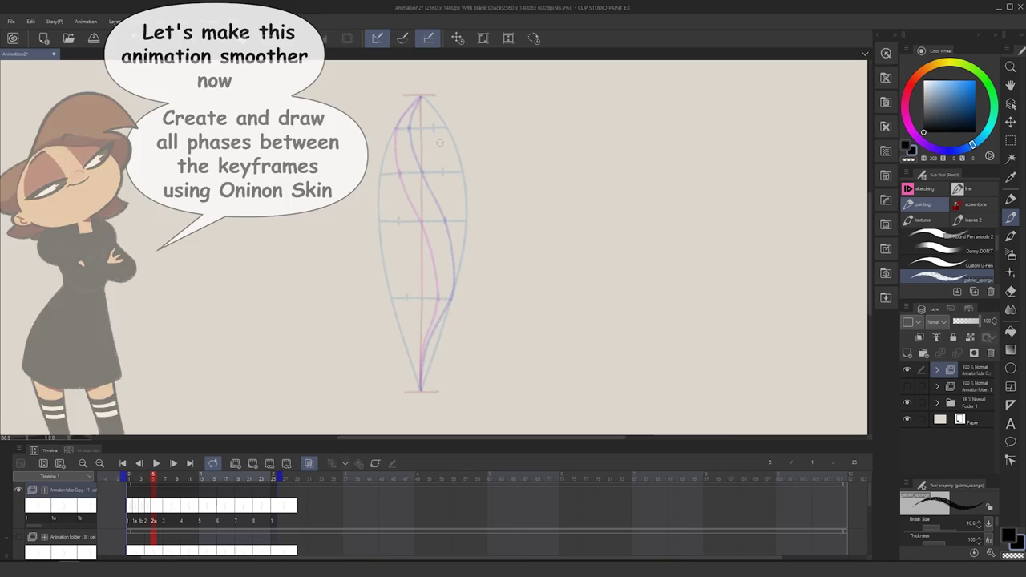
left_click(406, 128)
left_click(414, 172)
left_click(438, 221)
left_click(447, 299)
left_click_drag(421, 97, 420, 382)
Step: Add in-between cels 2b on frame 6 and 3a on frame 8 and draw their lines
left_click(159, 479)
left_click(252, 463)
left_click(429, 221)
mouse_move(421, 97)
left_mouse_down()
mouse_move(443, 296)
mouse_move(421, 389)
left_mouse_up()
left_click(171, 480)
left_click(252, 463)
left_click(413, 221)
mouse_move(421, 97)
left_mouse_down()
mouse_move(430, 277)
mouse_move(421, 389)
mouse_move(387, 179)
mouse_move(421, 390)
left_mouse_up()
Step: Add in-between cels 3b on frame 9 and 4a on frame 11 and draw their lines
left_click(177, 479)
left_click(252, 464)
left_click(190, 479)
left_click(252, 463)
left_click_drag(421, 97, 420, 389)
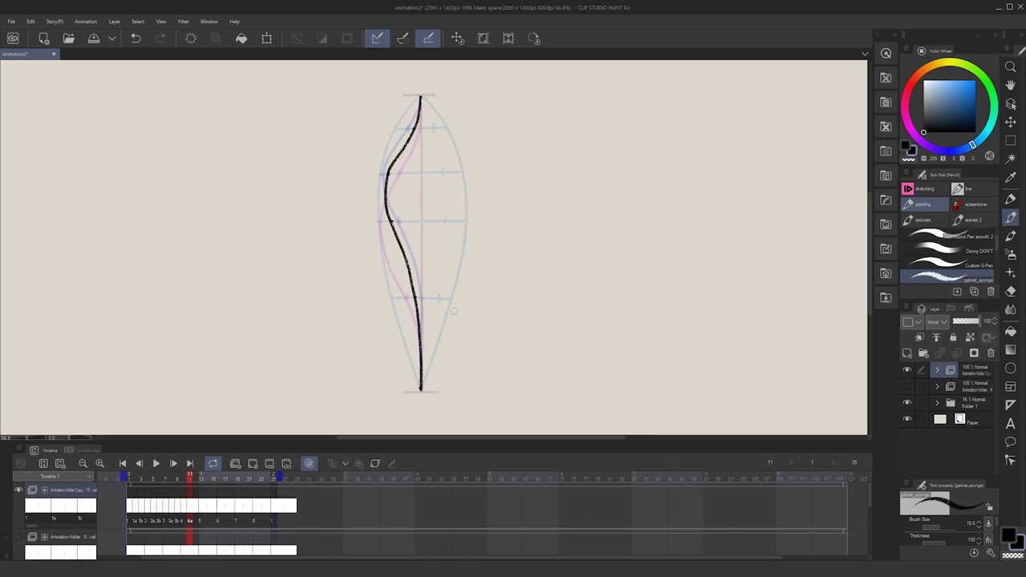
Step: Add in-between cels 4b on frame 12 and 5a on frame 14 and draw their lines
left_click(196, 479)
left_click(253, 463)
left_click_drag(421, 97, 420, 389)
left_click(208, 480)
left_click(253, 463)
left_click(426, 128)
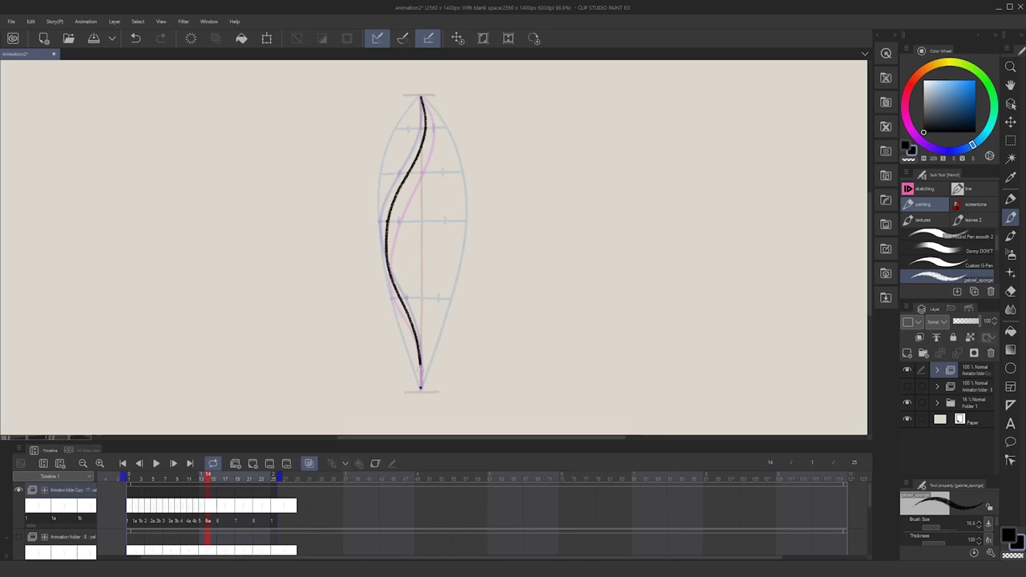
key("ctrl+z")
Step: Add in-between cels from frame 17 onward and draw their curves through the stop points up to keyframe 8
left_click(225, 479)
left_click(270, 462)
mouse_move(418, 98)
left_mouse_down()
mouse_move(420, 390)
mouse_move(412, 329)
mouse_move(420, 389)
left_mouse_up()
mouse_move(421, 97)
left_mouse_down()
mouse_move(433, 109)
mouse_move(421, 389)
mouse_move(414, 297)
mouse_move(420, 389)
left_mouse_up()
left_click(439, 221)
left_click(455, 173)
left_click(437, 127)
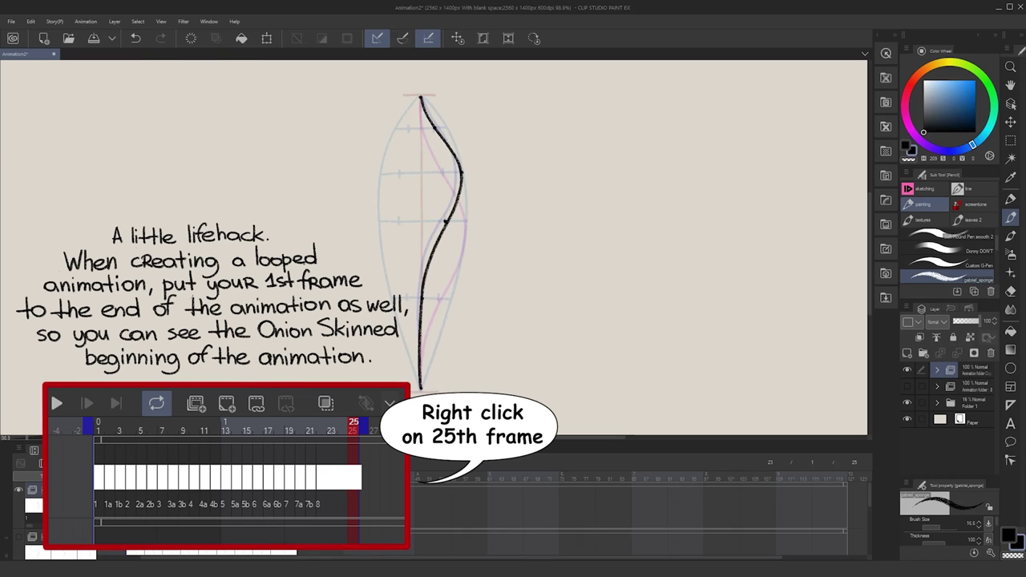
Step: Assign cel 1 to frame 25 and add the last in-between cels on frames 23 and 24 after keyframe 8
right_click(278, 481)
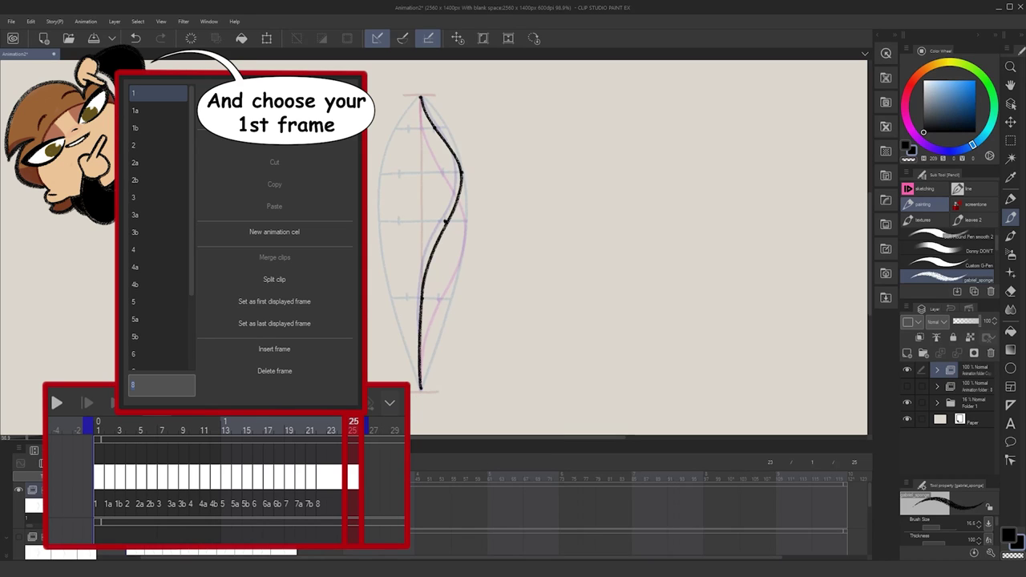
left_click(253, 463)
mouse_move(421, 96)
left_mouse_down()
mouse_move(421, 389)
mouse_move(419, 365)
left_mouse_up()
left_click(267, 476)
left_click(252, 463)
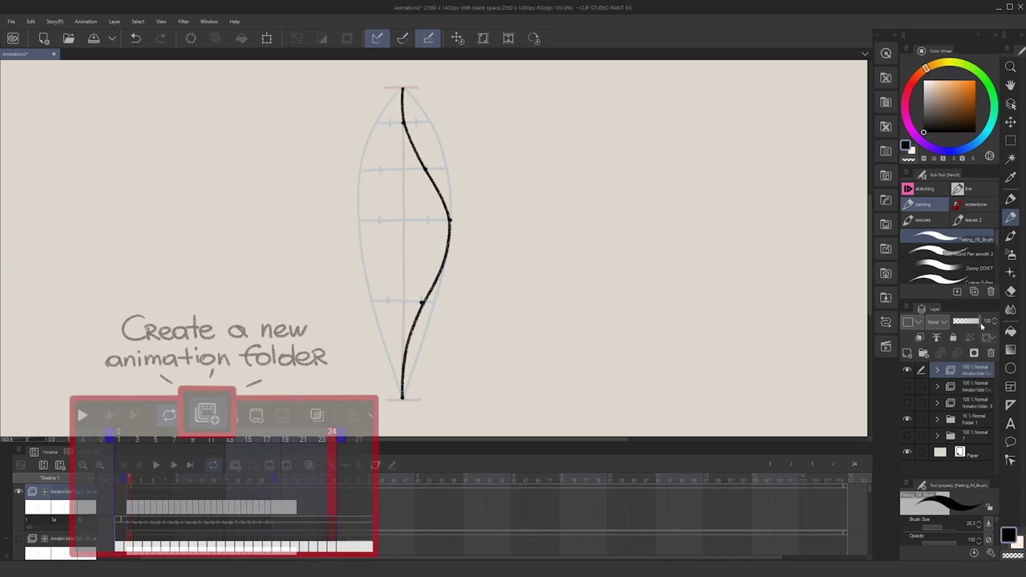
Step: Lower the line animation folder's opacity to 16% and create a new animation folder
left_click_drag(994, 324, 958, 323)
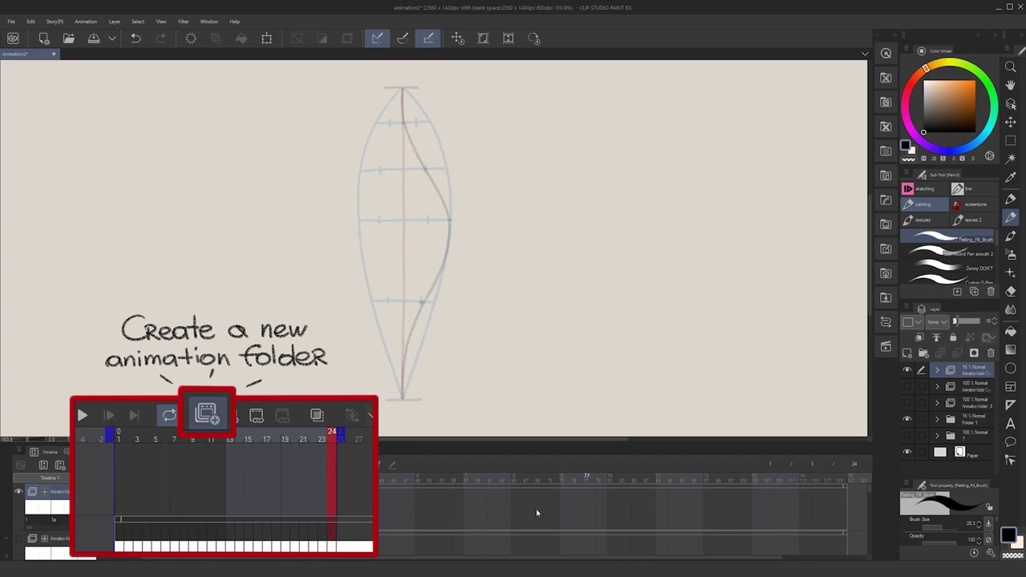
left_click(236, 466)
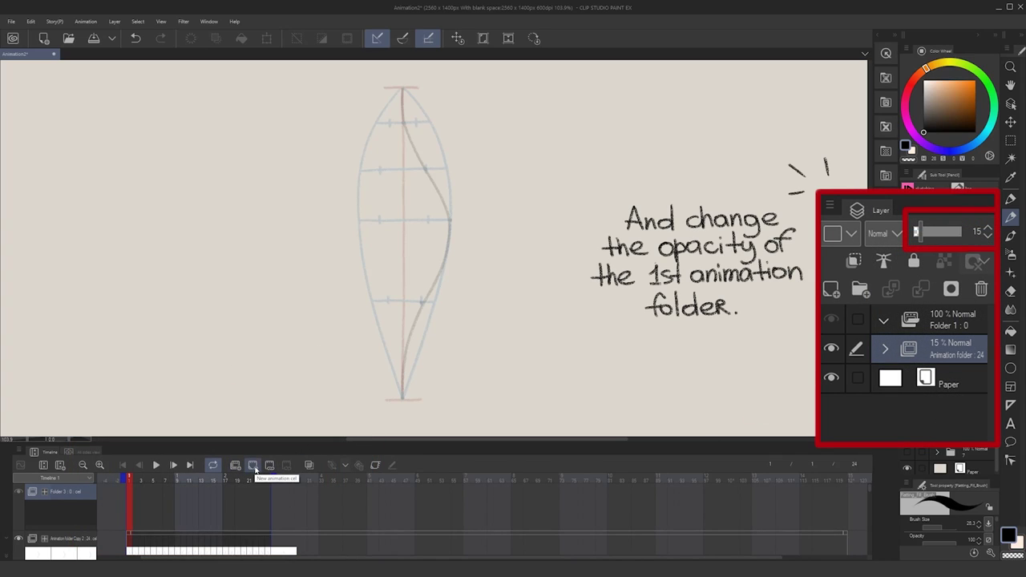
Step: Add a cel on frame 1 of the new folder and outline the smoke shape along the guide line
left_click(253, 465)
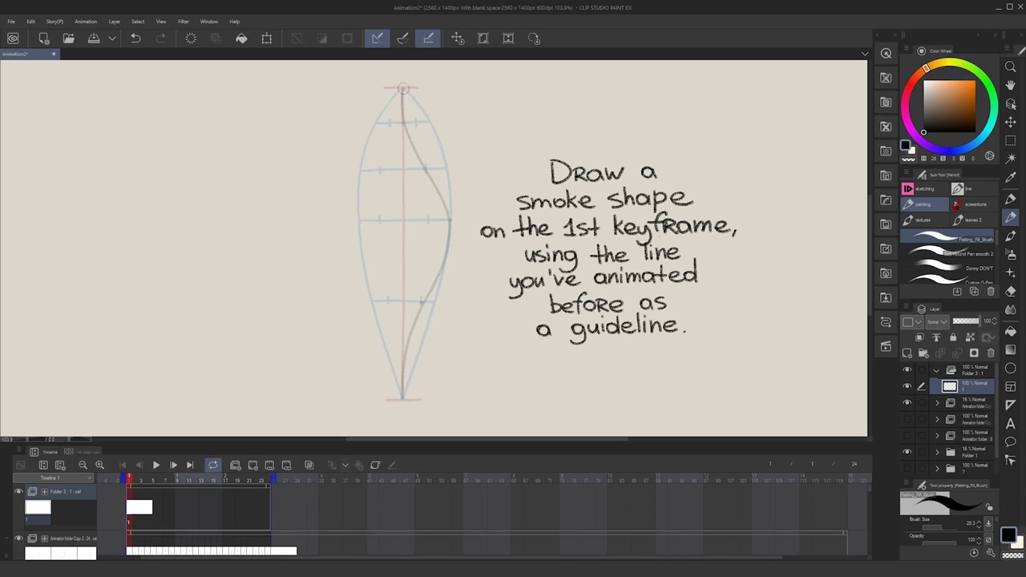
mouse_move(403, 87)
left_mouse_down()
mouse_move(402, 113)
mouse_move(446, 210)
mouse_move(442, 266)
mouse_move(408, 337)
mouse_move(401, 399)
left_mouse_up()
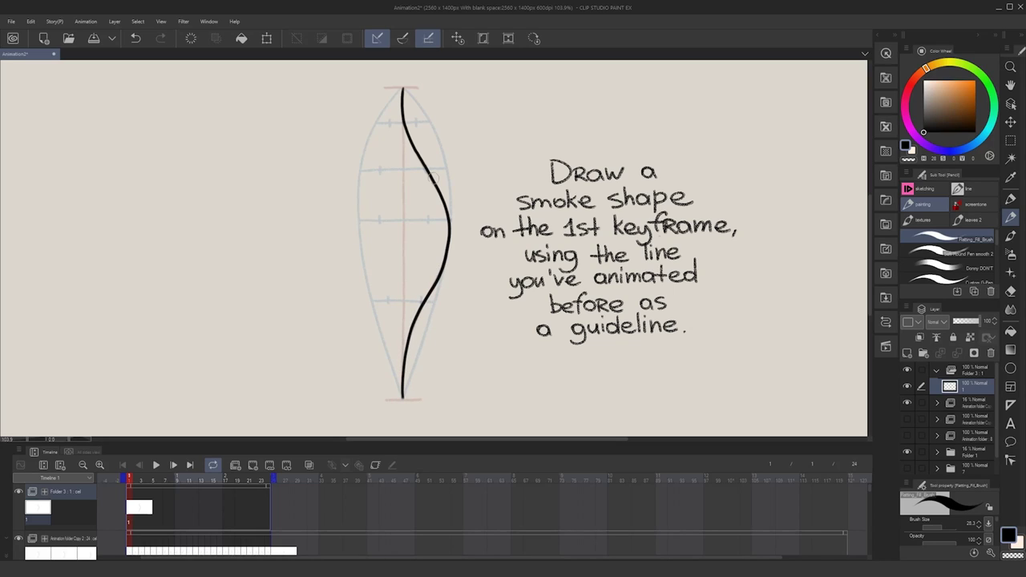
mouse_move(404, 90)
left_mouse_down()
mouse_move(394, 126)
mouse_move(434, 198)
mouse_move(438, 239)
mouse_move(402, 315)
mouse_move(402, 396)
left_mouse_up()
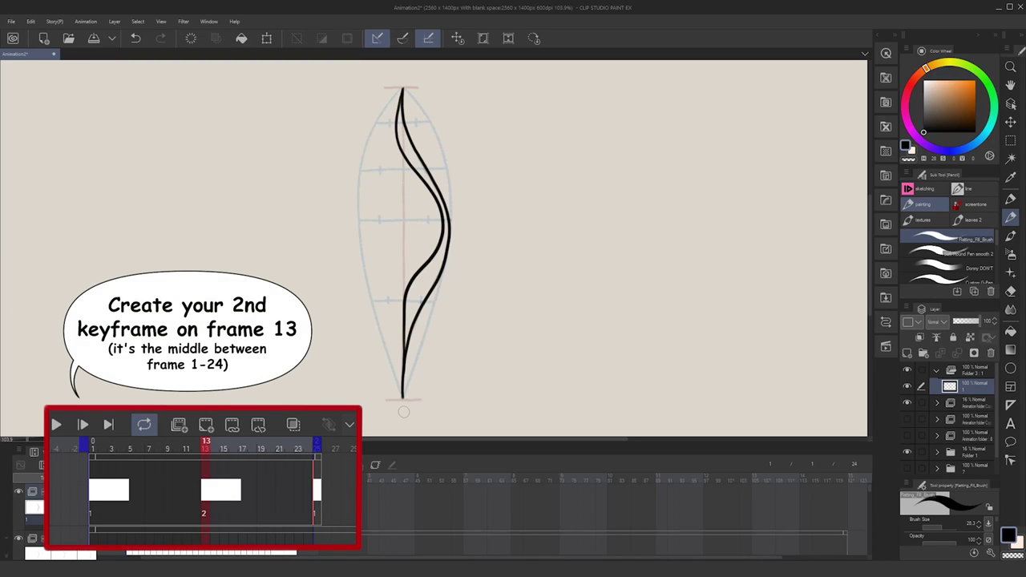
Step: Add the second smoke keyframe on frame 13 and outline its shape with two strokes along the guide line
left_click_drag(130, 479, 202, 479)
left_click(202, 464)
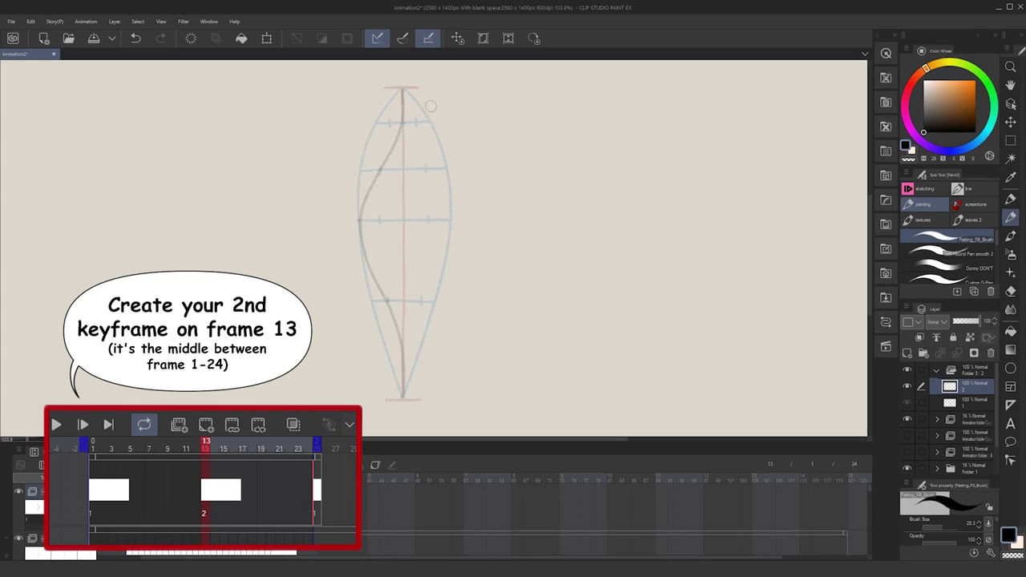
mouse_move(403, 86)
left_mouse_down()
mouse_move(362, 252)
mouse_move(393, 329)
mouse_move(402, 392)
left_mouse_up()
mouse_move(403, 89)
left_mouse_down()
mouse_move(408, 112)
mouse_move(371, 265)
mouse_move(403, 375)
left_mouse_up()
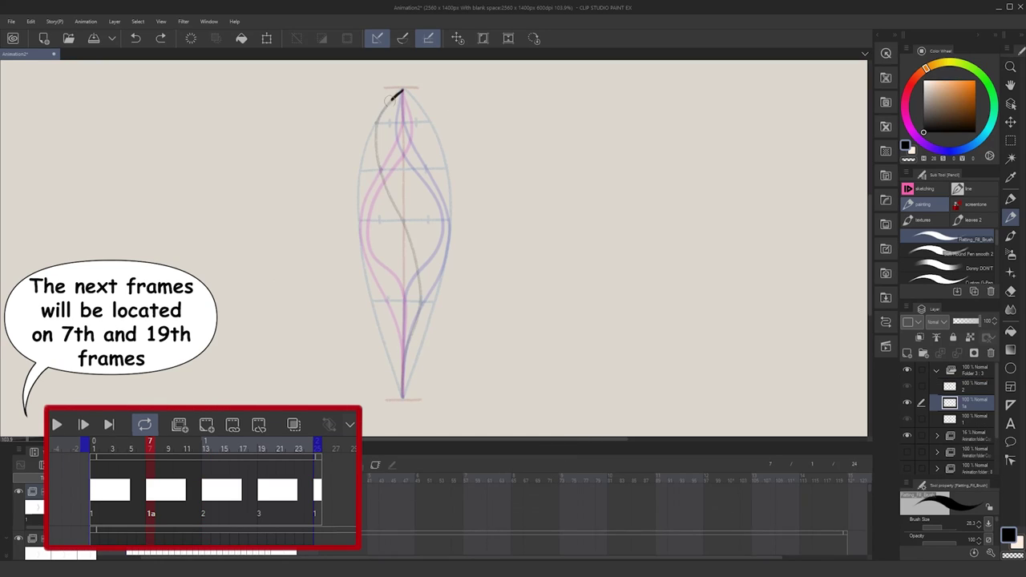
Step: Outline the smoke shapes on frames 7 and 19 using the guide line and onion skin
mouse_move(395, 95)
left_mouse_down()
mouse_move(379, 168)
mouse_move(419, 289)
mouse_move(403, 368)
left_mouse_up()
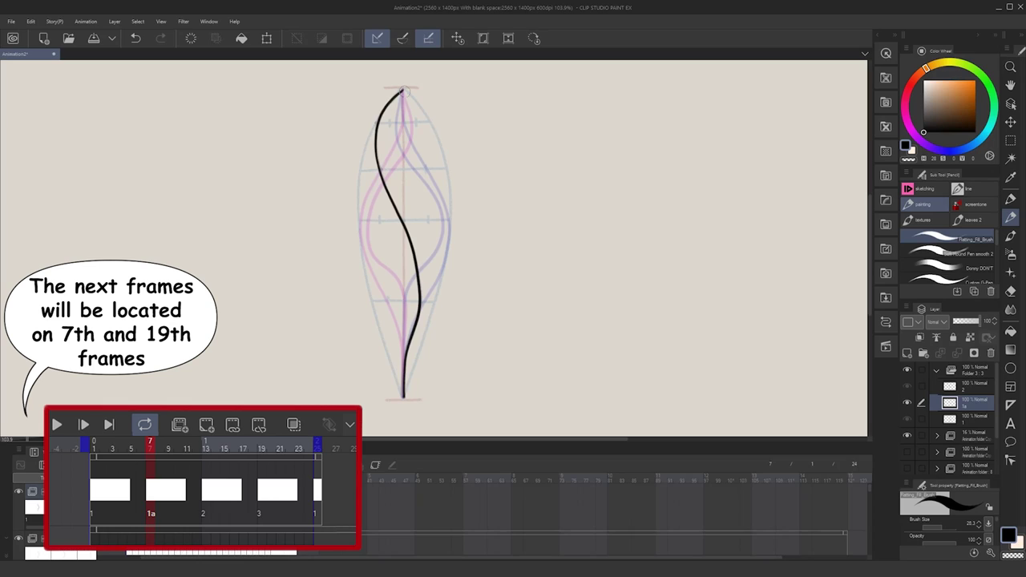
mouse_move(403, 91)
left_mouse_down()
mouse_move(379, 142)
mouse_move(381, 229)
mouse_move(413, 287)
mouse_move(407, 343)
left_mouse_up()
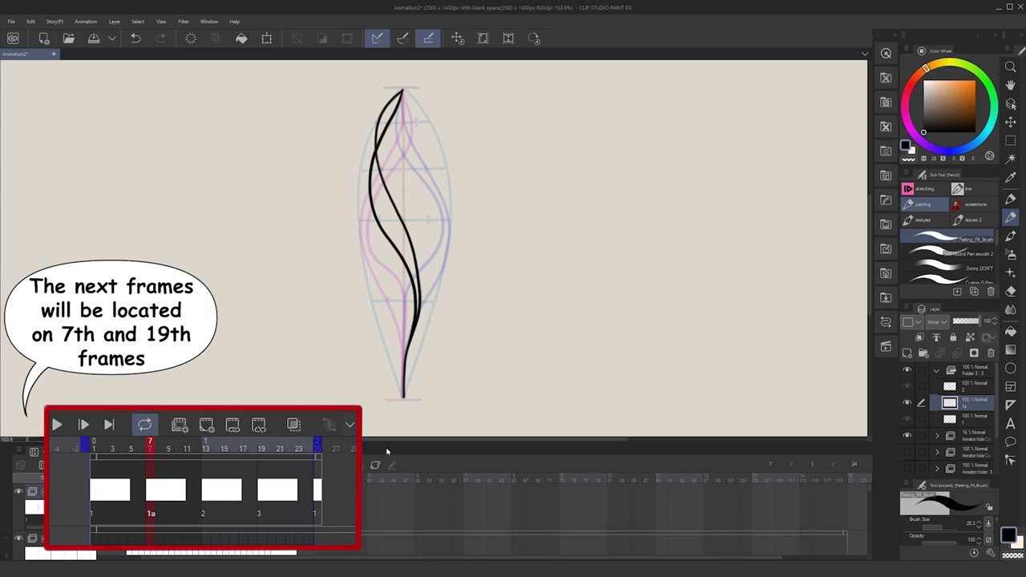
left_click_drag(404, 90, 404, 351)
Step: Add the remaining smoke cels and outline the shapes on frames 10 and 16 between the onion-skinned neighbours
left_click(236, 480)
left_click(200, 464)
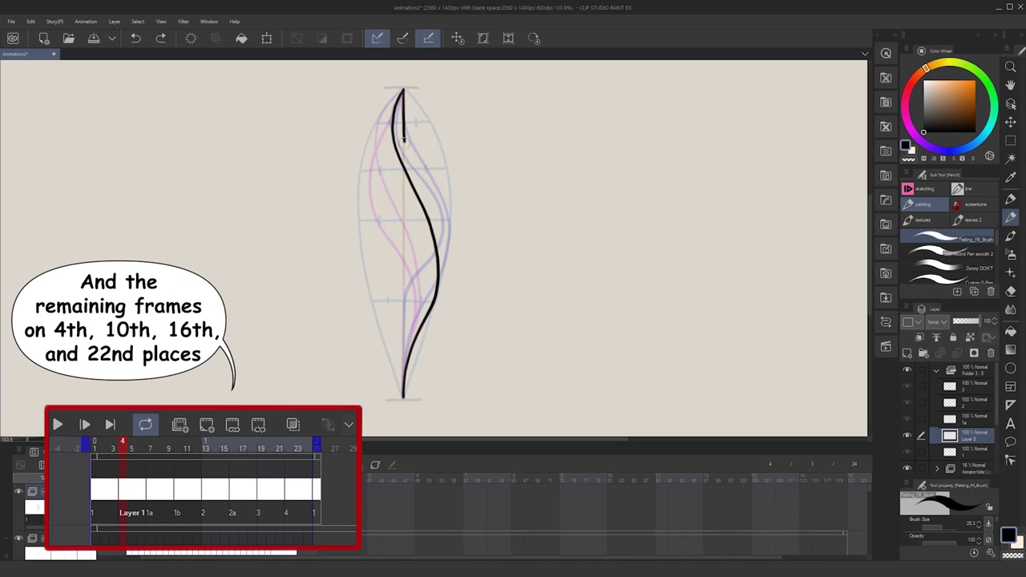
key("ctrl+Right")
left_click_drag(402, 90, 367, 154)
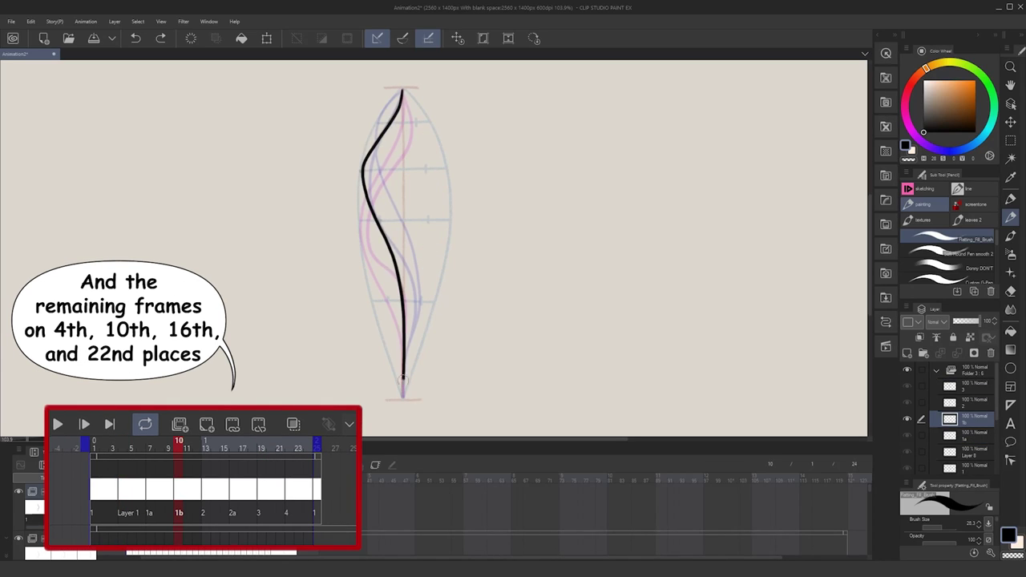
key("ctrl+Right")
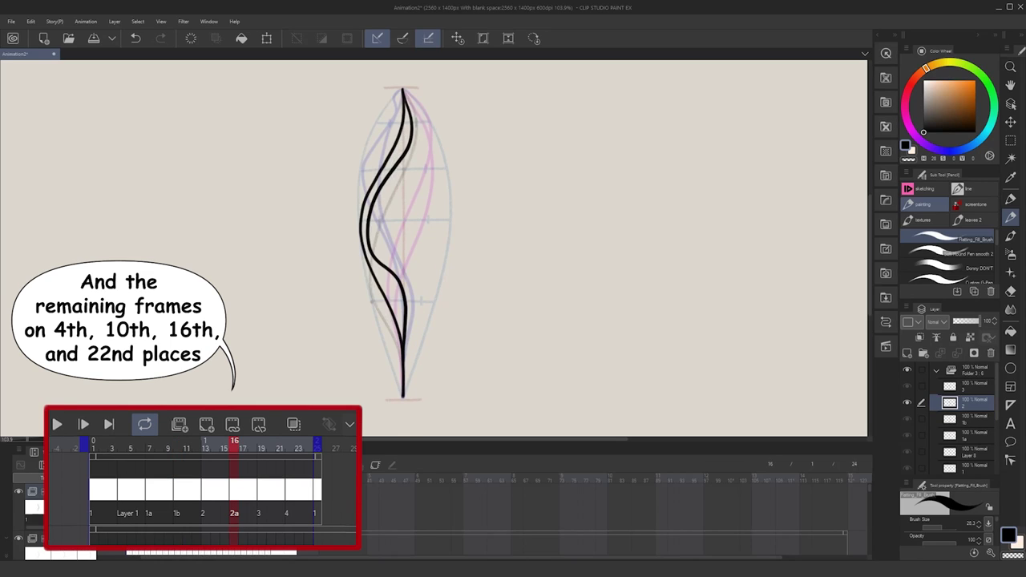
left_click_drag(403, 90, 371, 273)
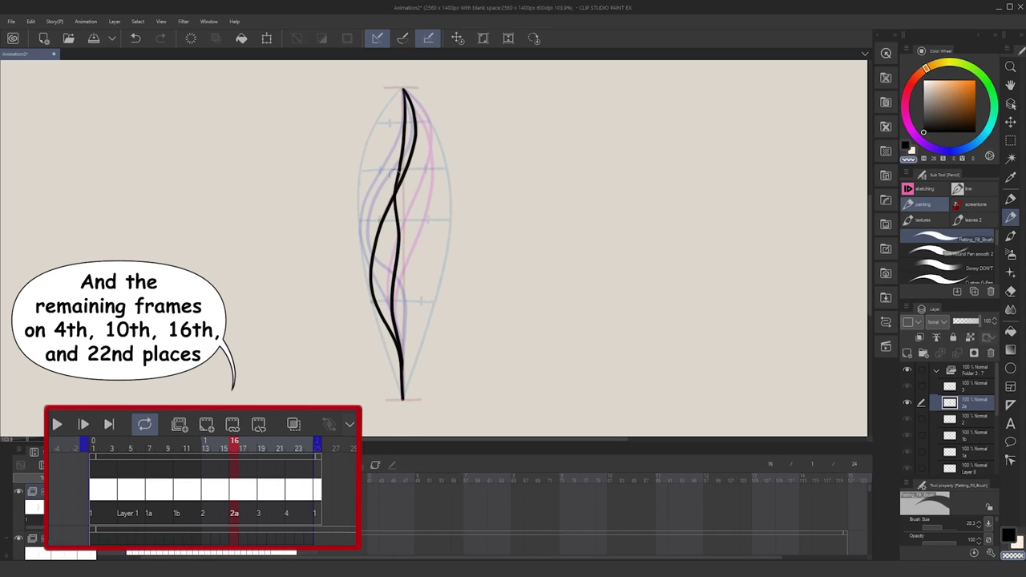
Step: Outline the last smoke shape on frame 22 using the onion-skinned neighbours and play the animation
key("ctrl+Right")
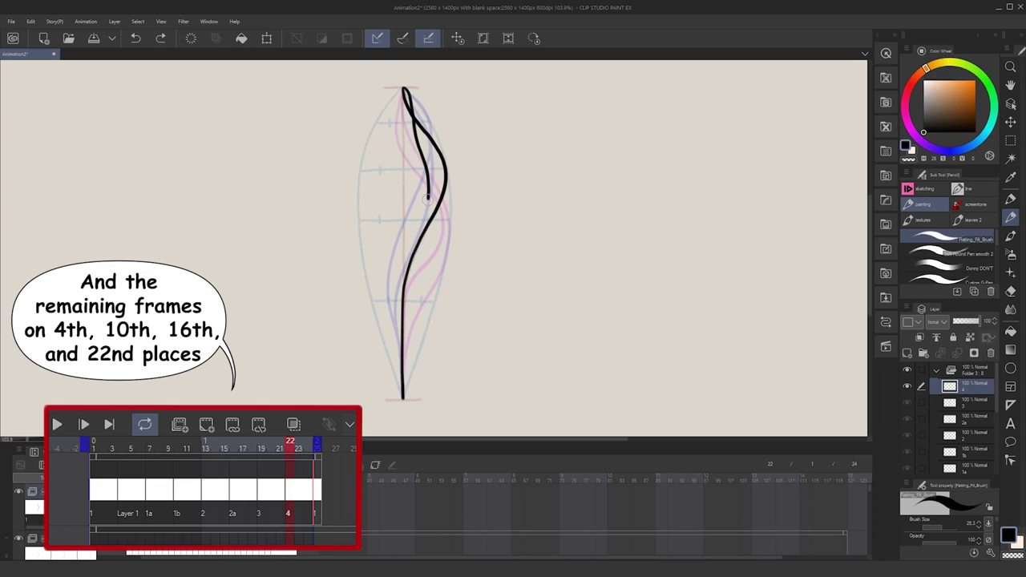
left_click(156, 466)
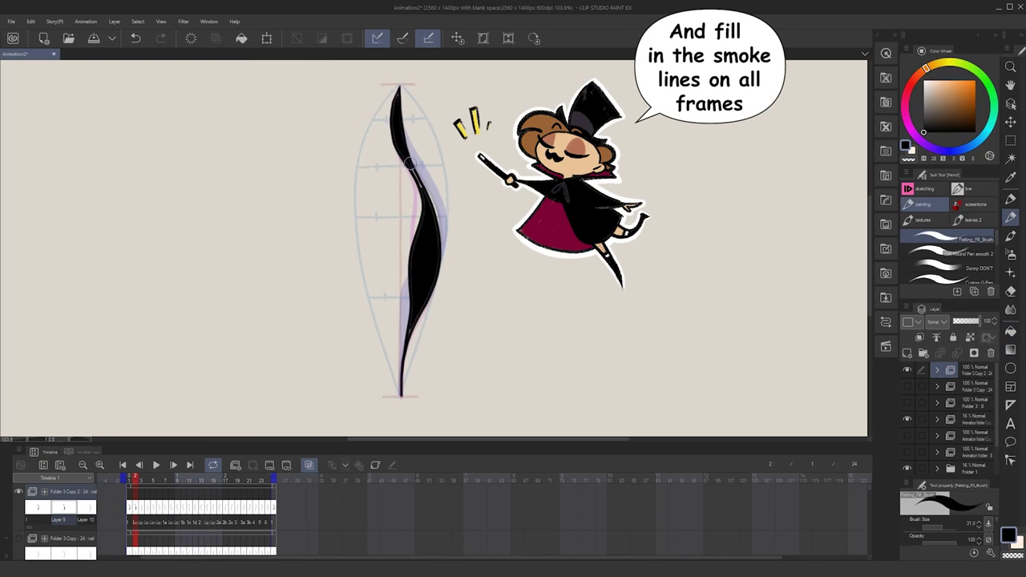
Step: Fill the outlined smoke shapes with solid black frame by frame, continuing from frame 2 to frame 4
key("period")
key("g")
left_click(400, 133)
key("p")
key("period")
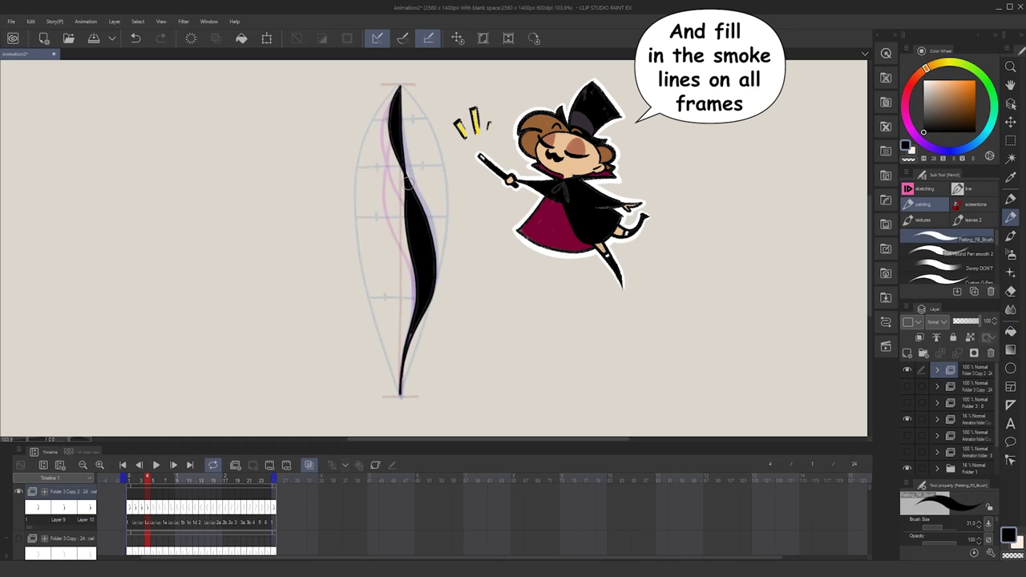
Step: Turn off onion skin, hide the guide line and scheme folders, and play the filled smoke animation
left_click(308, 465)
left_click(906, 419)
left_click(907, 468)
left_click(155, 465)
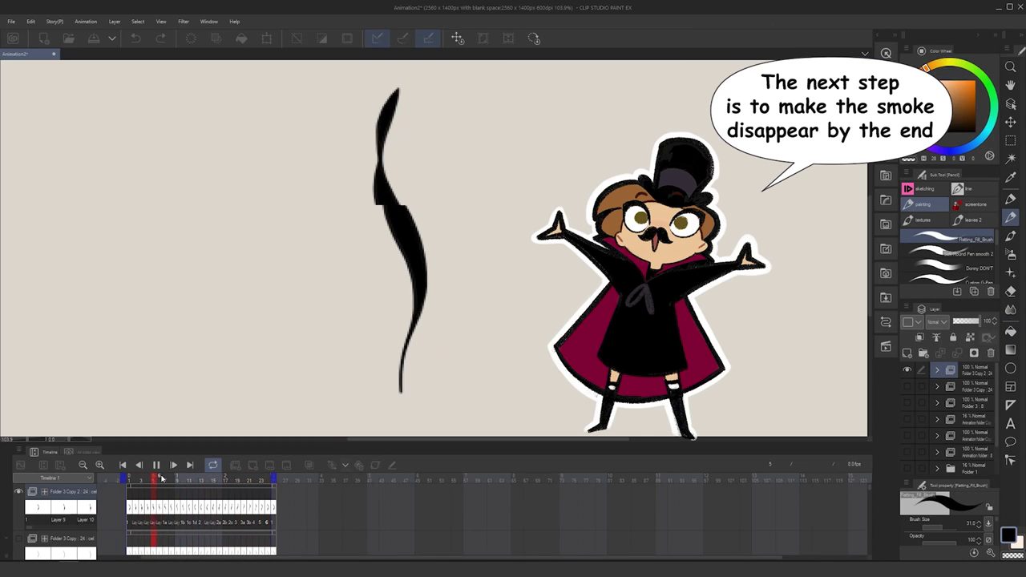
left_click(156, 466)
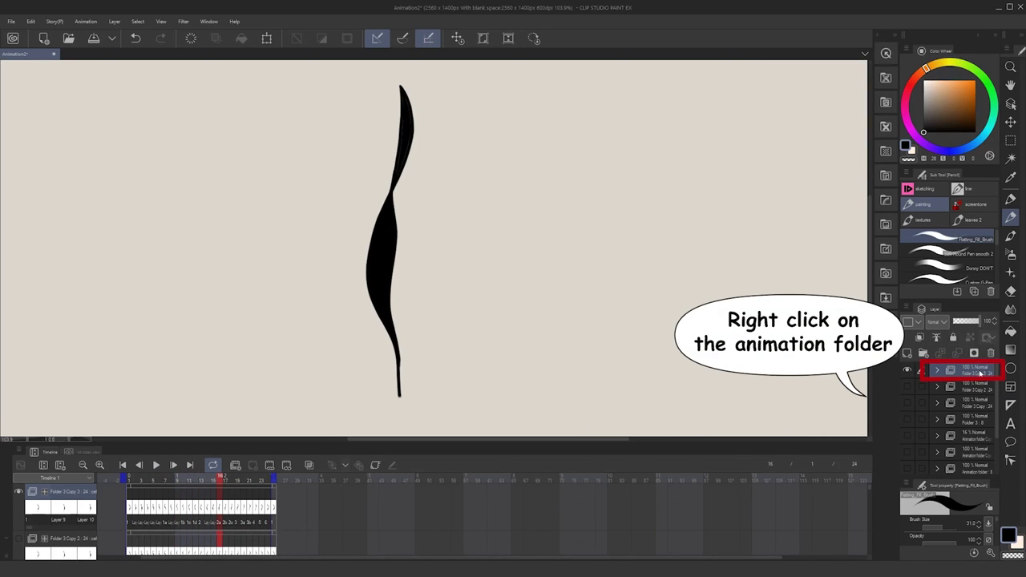
Step: Add a layer mask to the topmost smoke animation folder
right_click(974, 374)
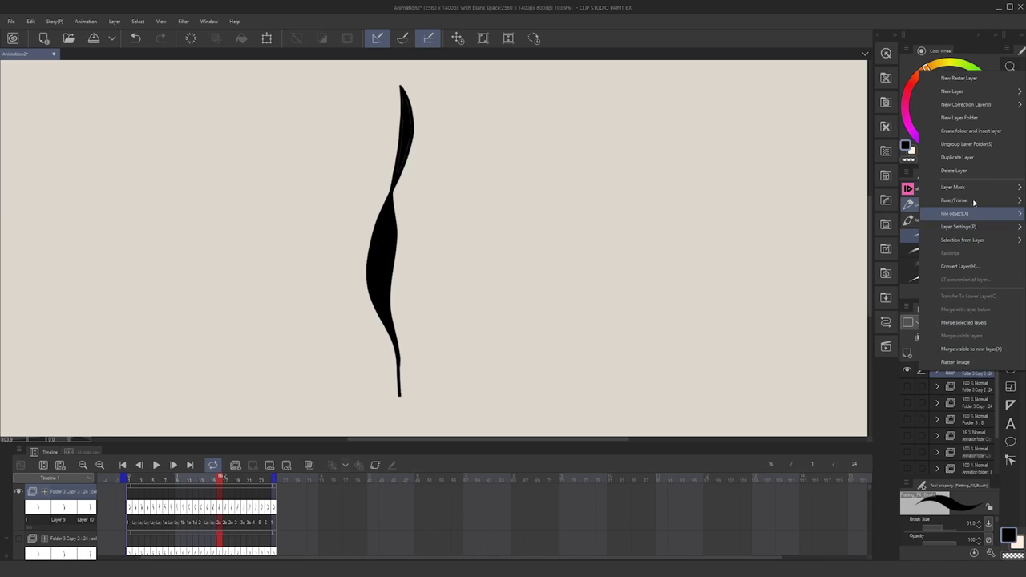
mouse_move(970, 187)
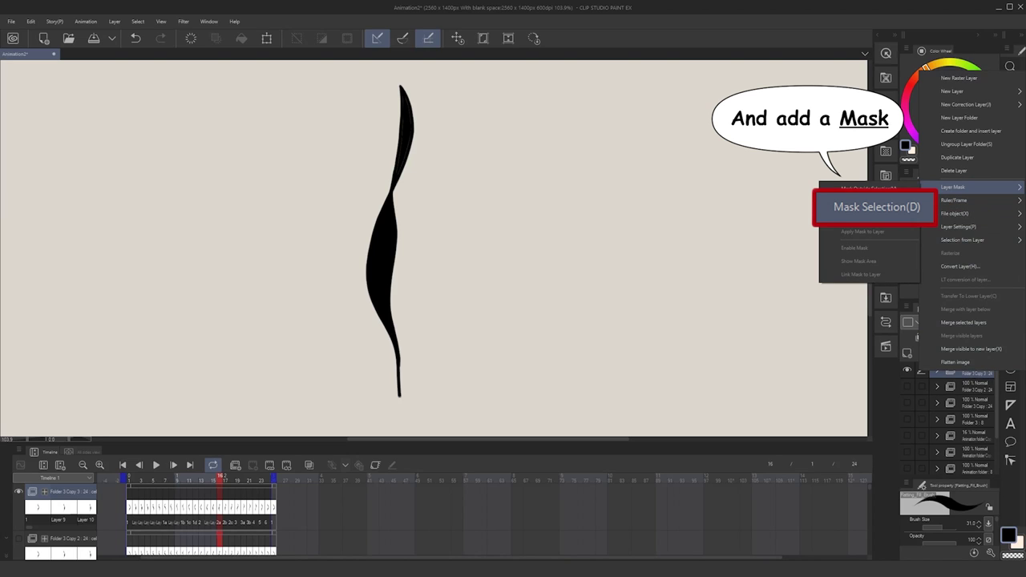
left_click(898, 200)
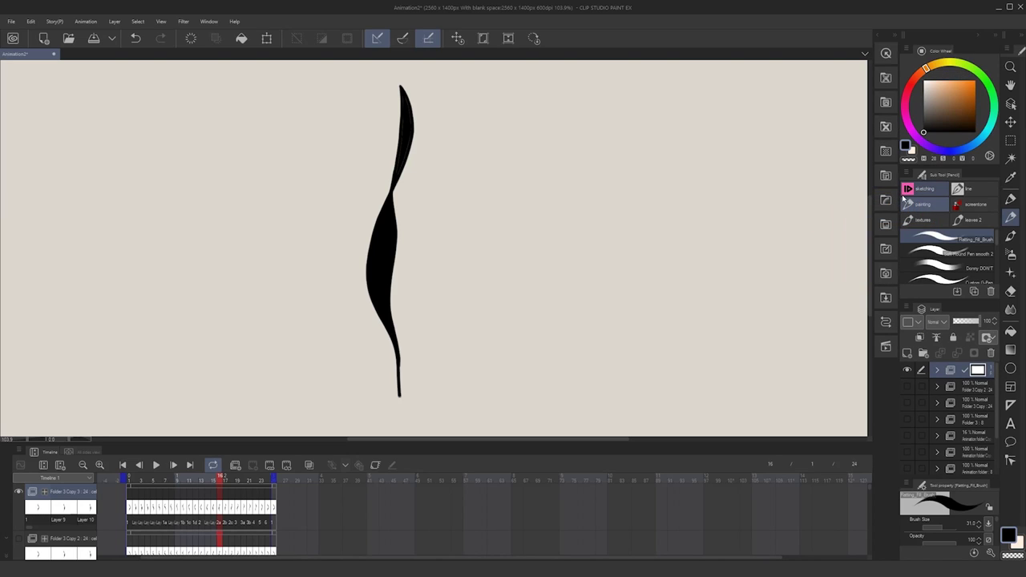
Step: Fade the smoke's upper part on the folder mask with a large and a smaller soft eraser, and preview the animation
left_click(1012, 293)
left_click(961, 222)
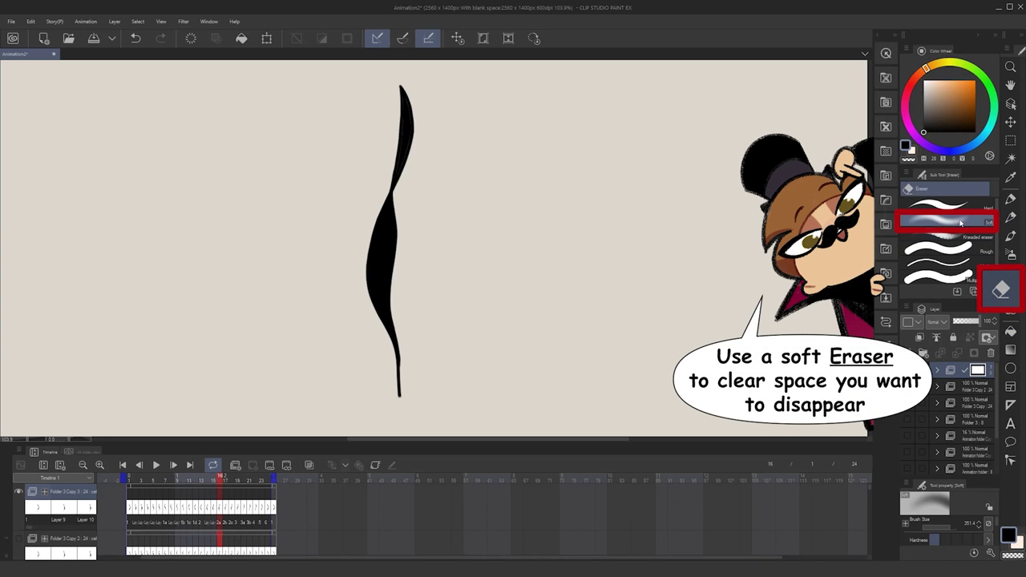
mouse_move(407, 80)
left_mouse_down()
mouse_move(395, 189)
mouse_move(401, 73)
mouse_move(367, 360)
left_mouse_up()
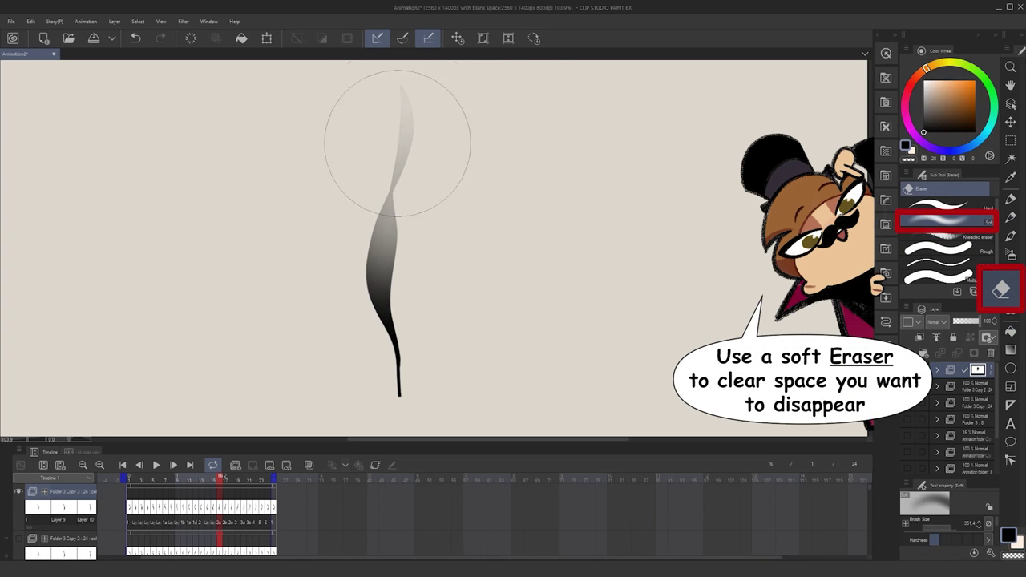
key("bracketleft")
key("bracketleft")
key("bracketleft")
key("bracketleft")
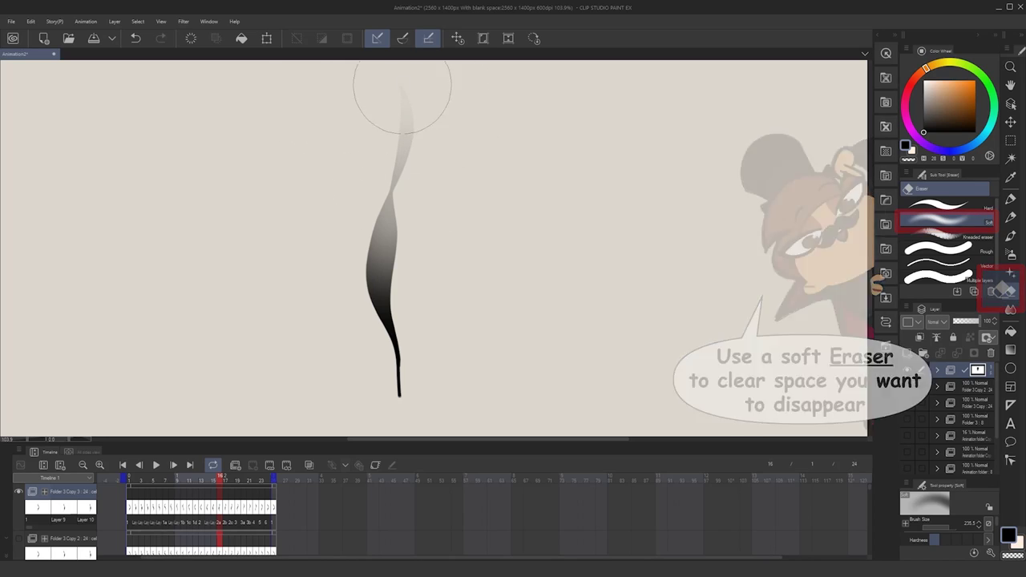
left_click(155, 465)
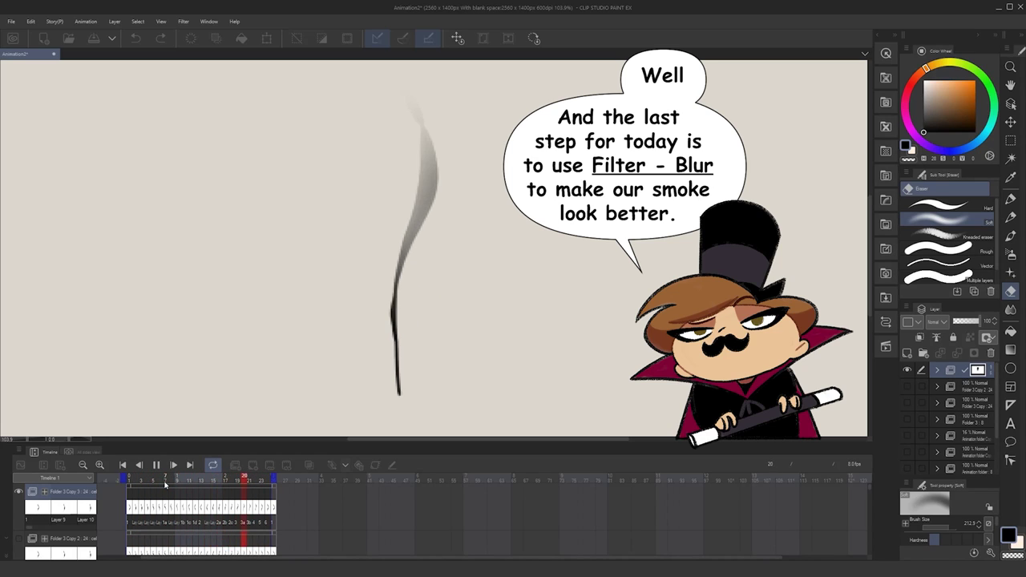
left_click(174, 466)
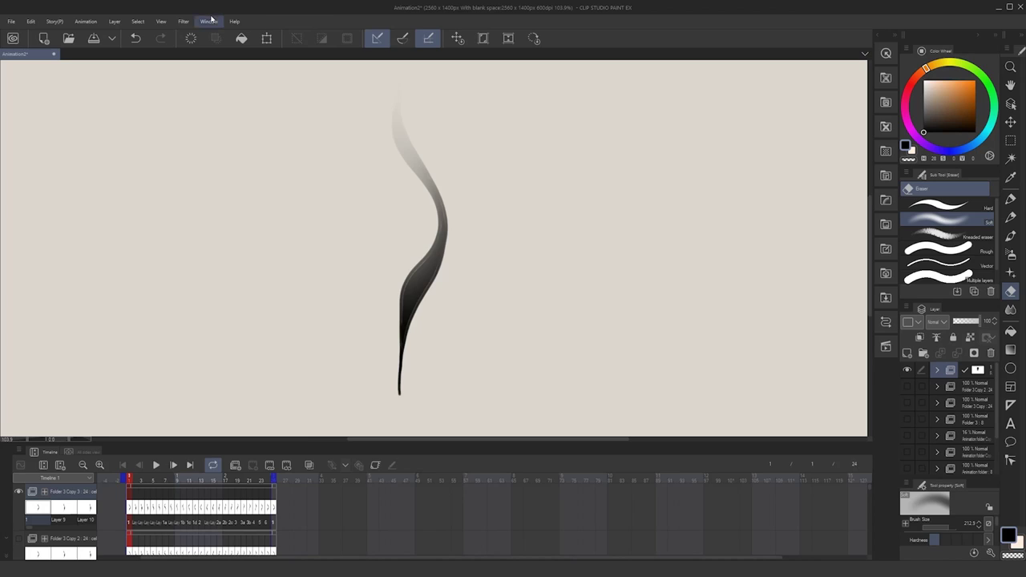
Step: Show the Auto Action palette and create a new auto action named BLUR
left_click(209, 20)
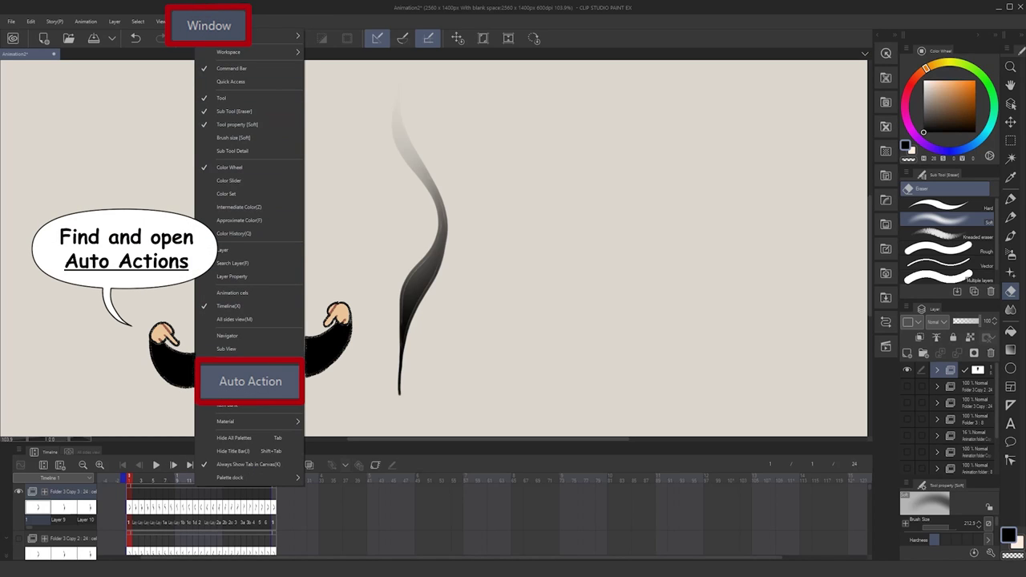
left_click(248, 382)
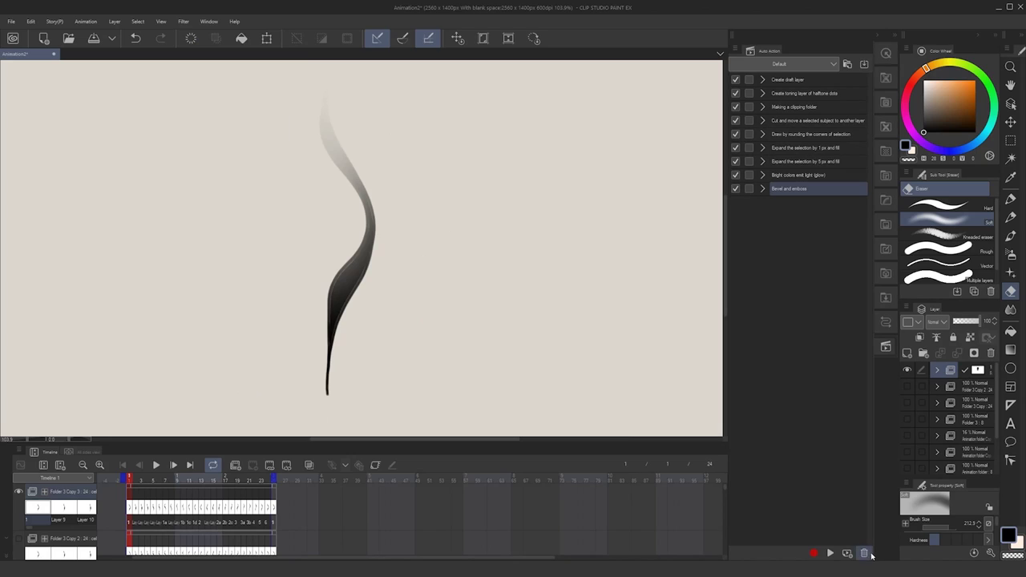
left_click(846, 553)
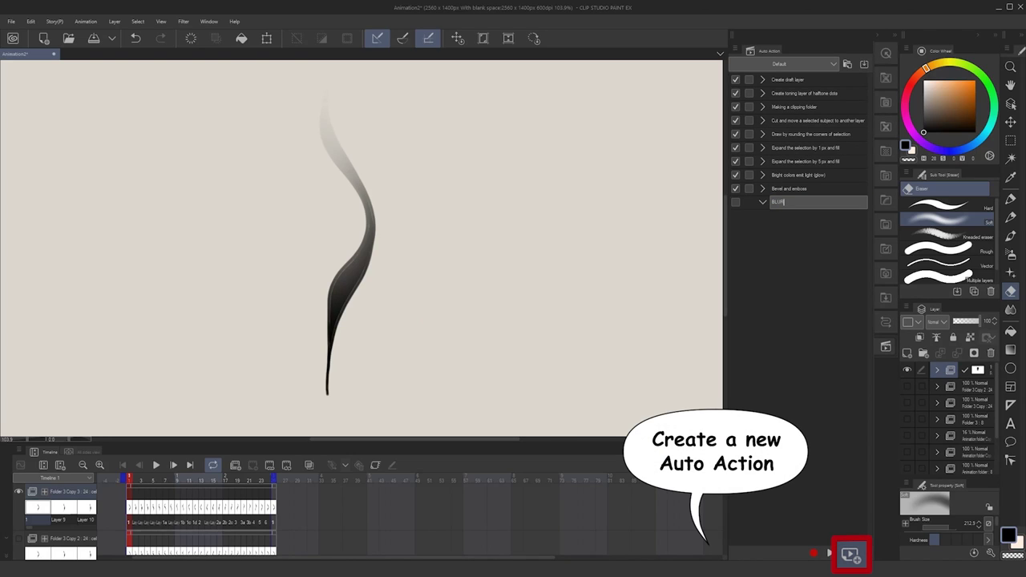
type("BLUR")
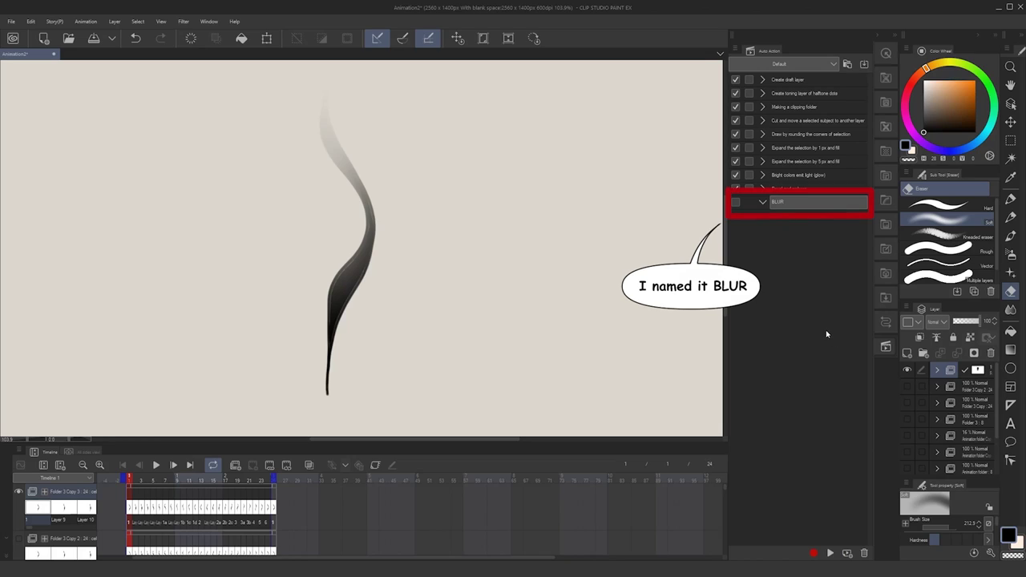
key("Return")
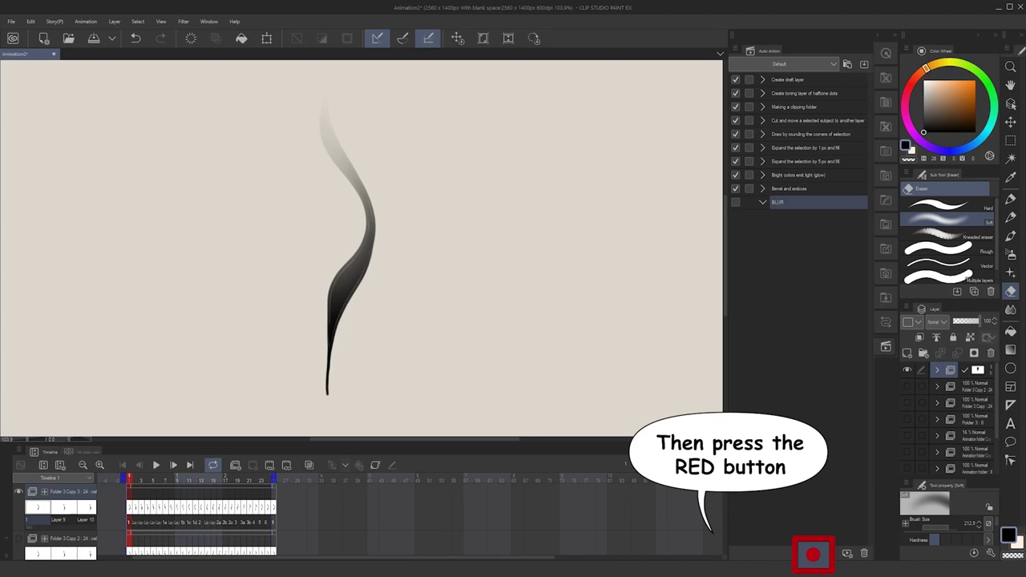
Step: Record into the BLUR action a Gaussian blur of strength 1 on frame 1 and a move to the next frame
left_click(814, 553)
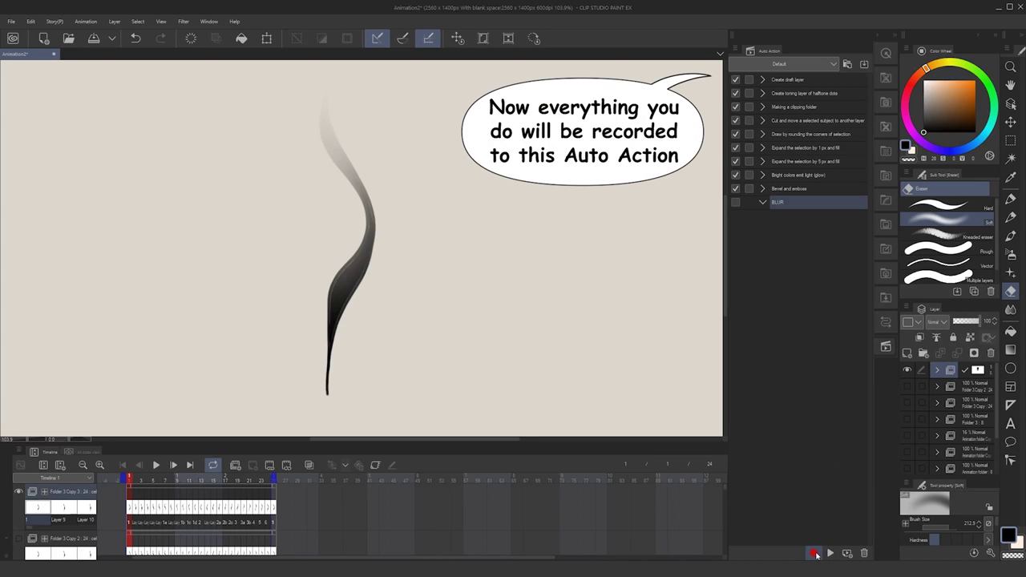
left_click(814, 553)
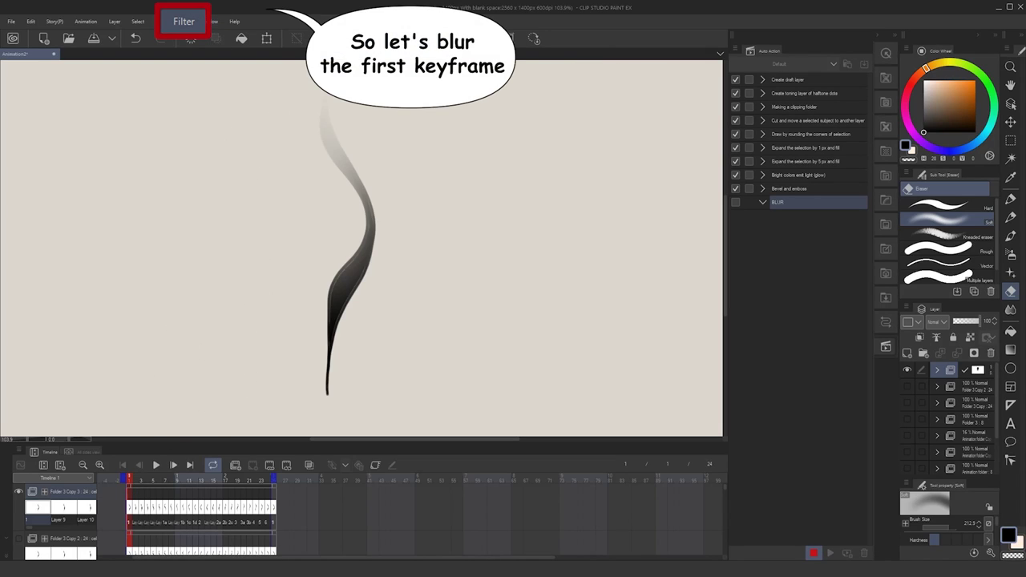
left_click(184, 22)
mouse_move(202, 36)
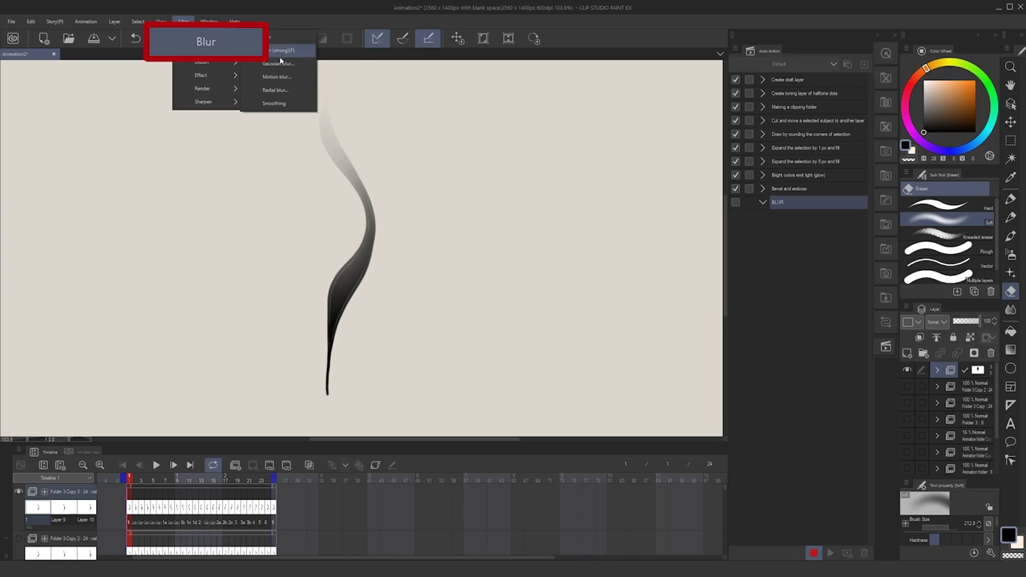
left_click(277, 63)
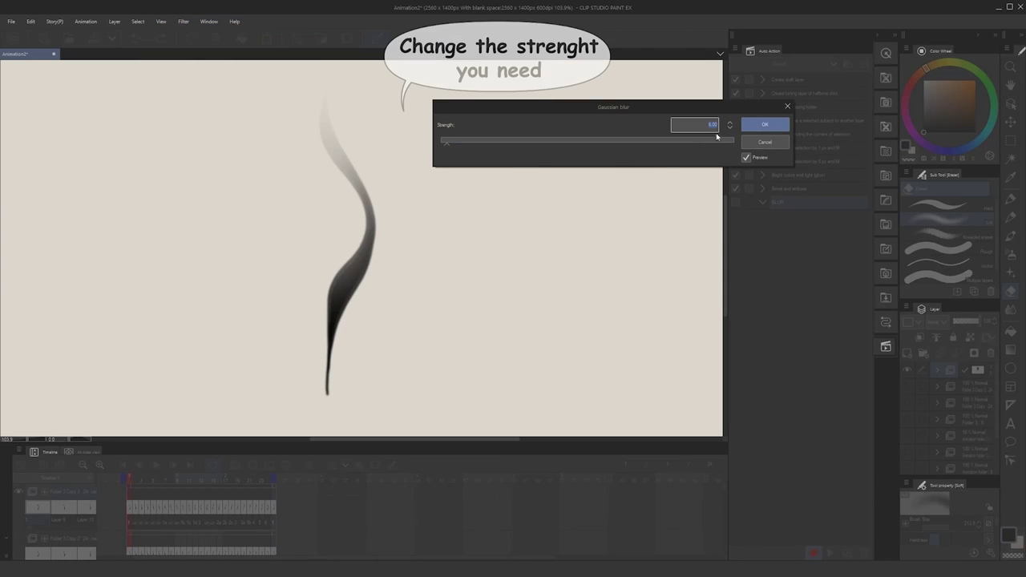
type("1")
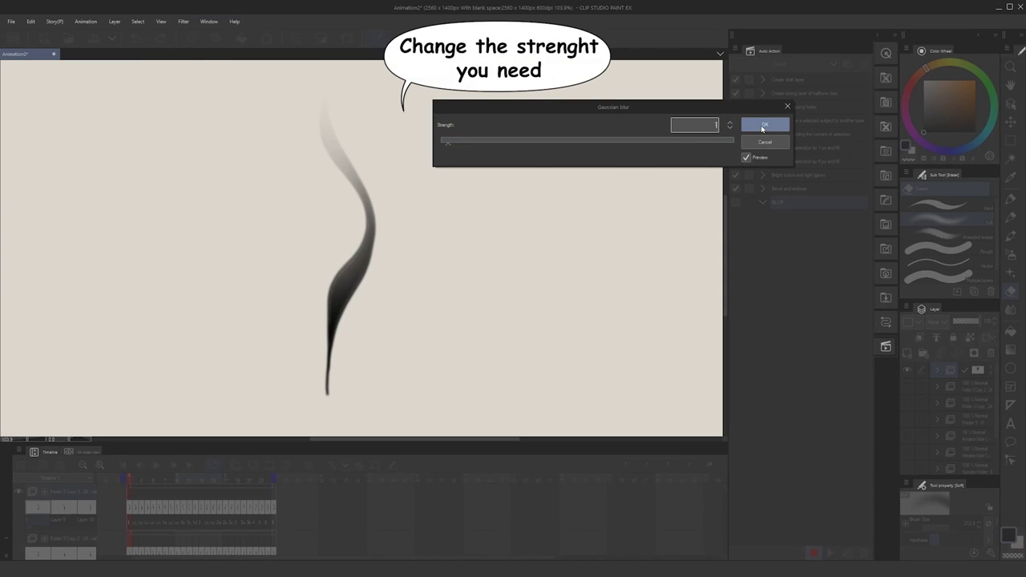
left_click(762, 128)
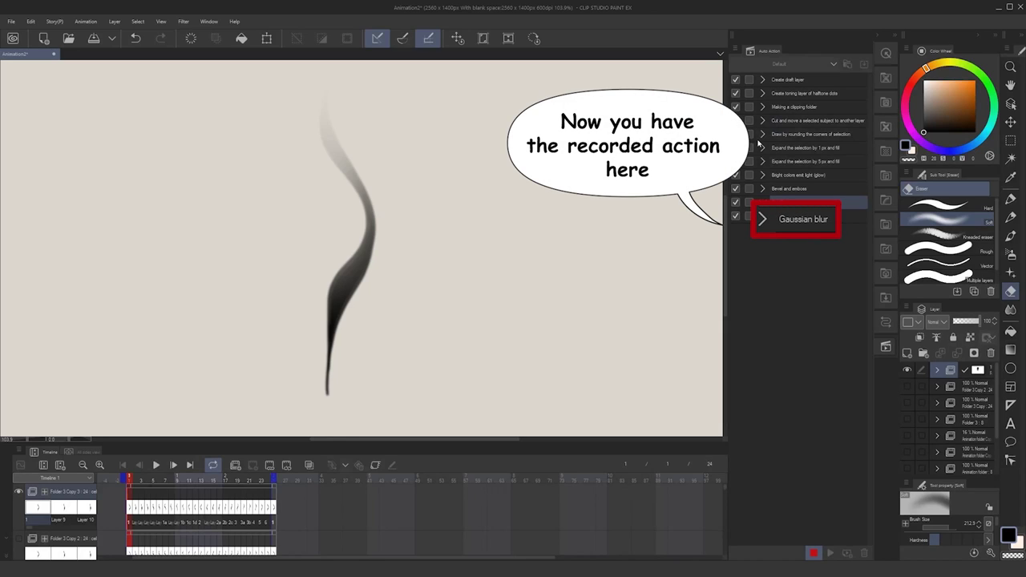
key("Right")
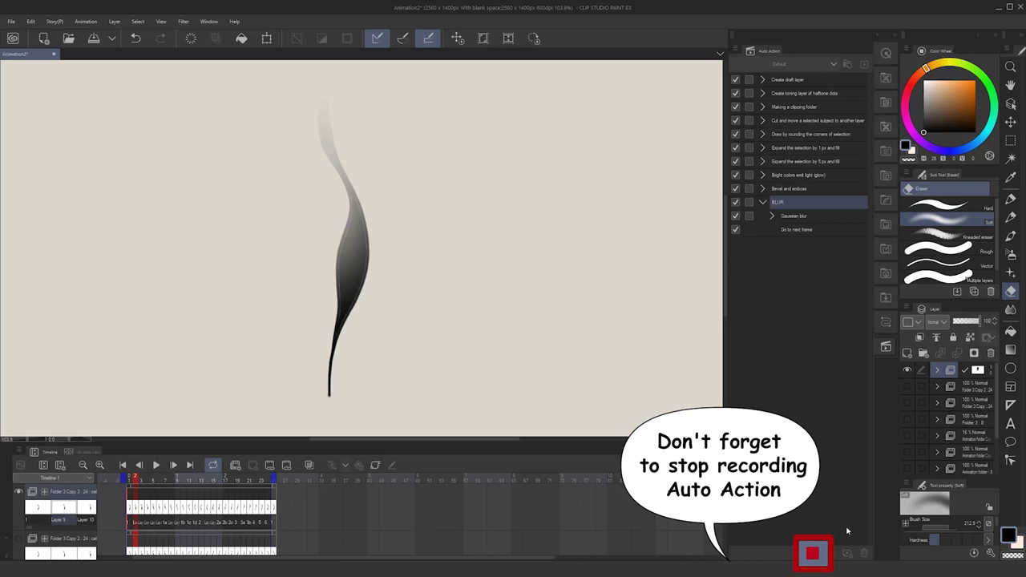
left_click(813, 553)
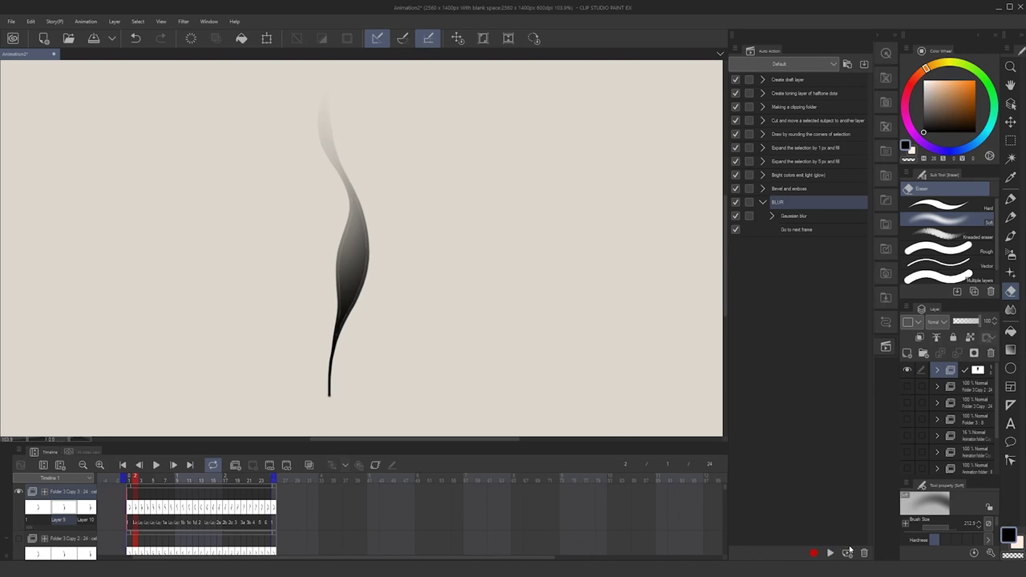
Step: Run the BLUR action repeatedly to blur the smoke on every remaining frame through frame 24
left_click(830, 553)
left_click(830, 553)
left_click(830, 553)
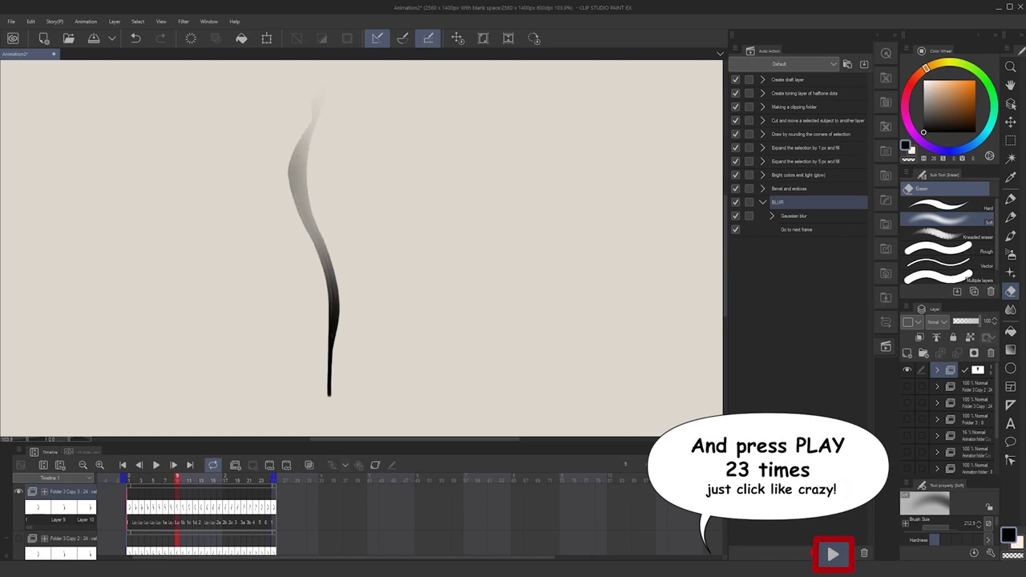
left_click(830, 553)
left_click(832, 553)
left_click(832, 553)
left_click(832, 553)
left_click(832, 553)
left_click(832, 553)
left_click(832, 553)
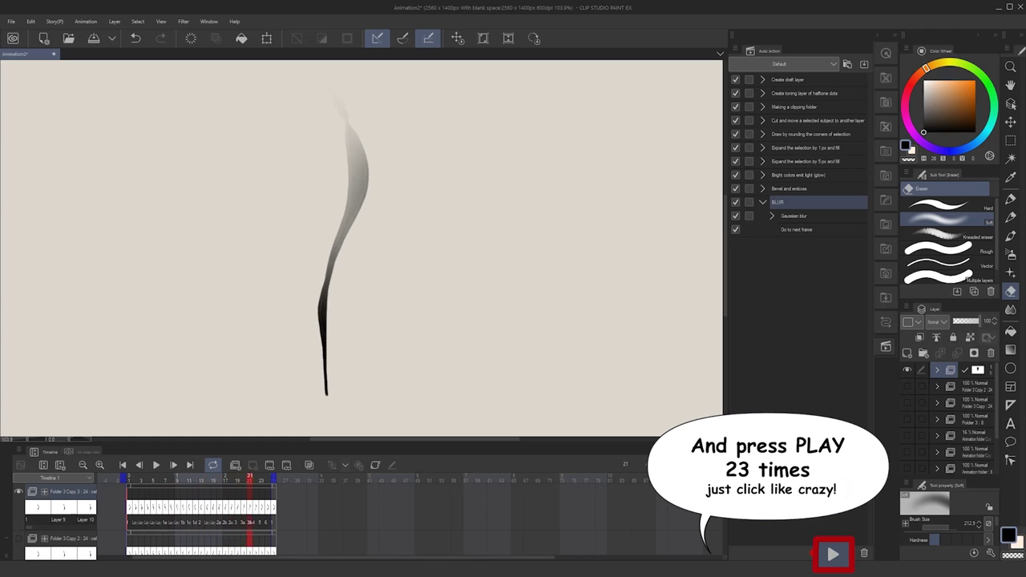
left_click(832, 553)
left_click(832, 553)
left_click(829, 553)
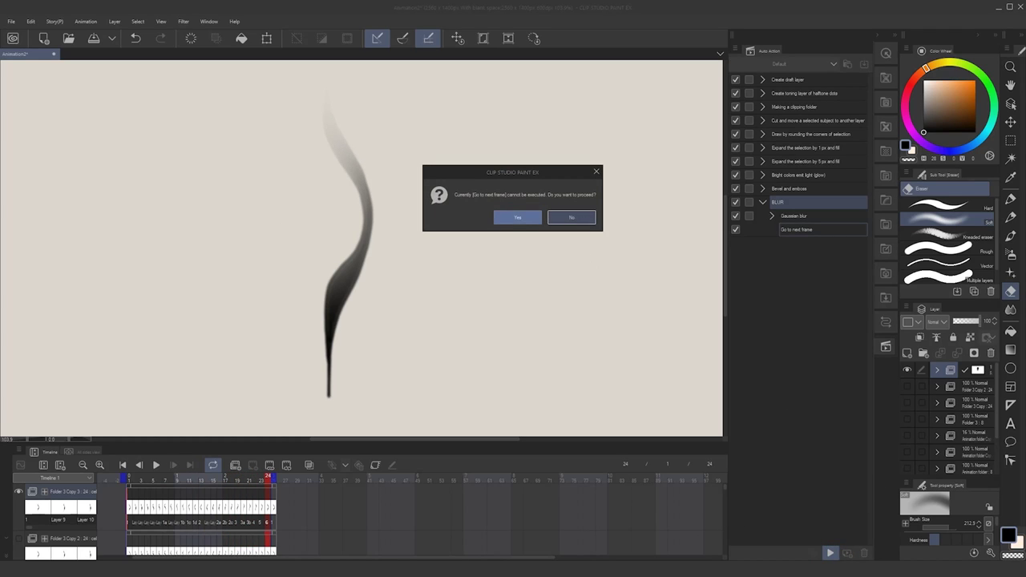
left_click(571, 218)
Step: Play the blurred smoke animation and return to frame 1
left_click(157, 465)
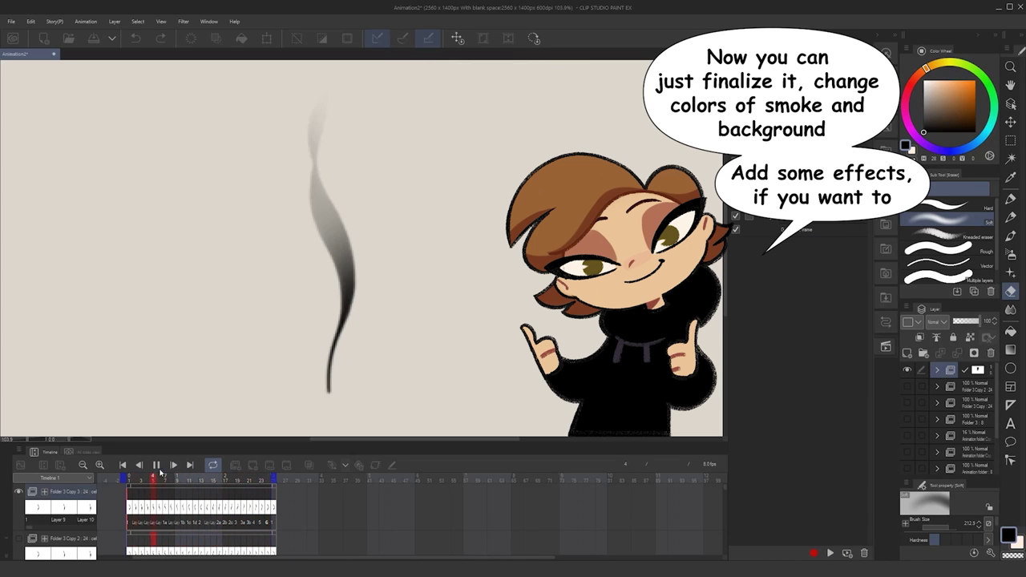
left_click(156, 465)
left_click(131, 481)
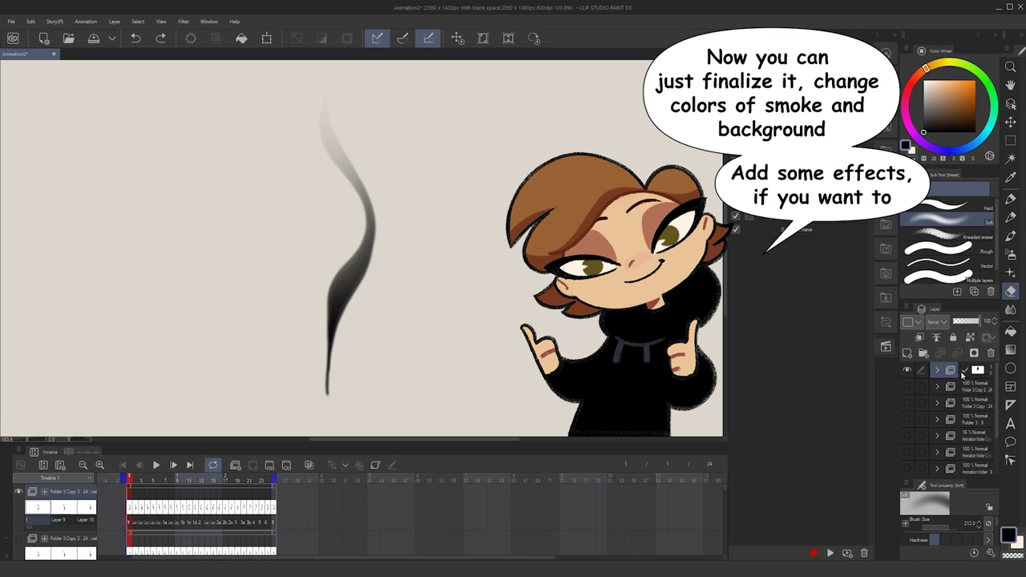
Step: Paint the smoke white on a new layer clipped to the smoke folder and set the paper colour to black
left_click(910, 354)
key("p")
left_click_drag(350, 159, 442, 158)
left_click_drag(346, 138, 344, 328)
scroll(954, 416, "down", 5)
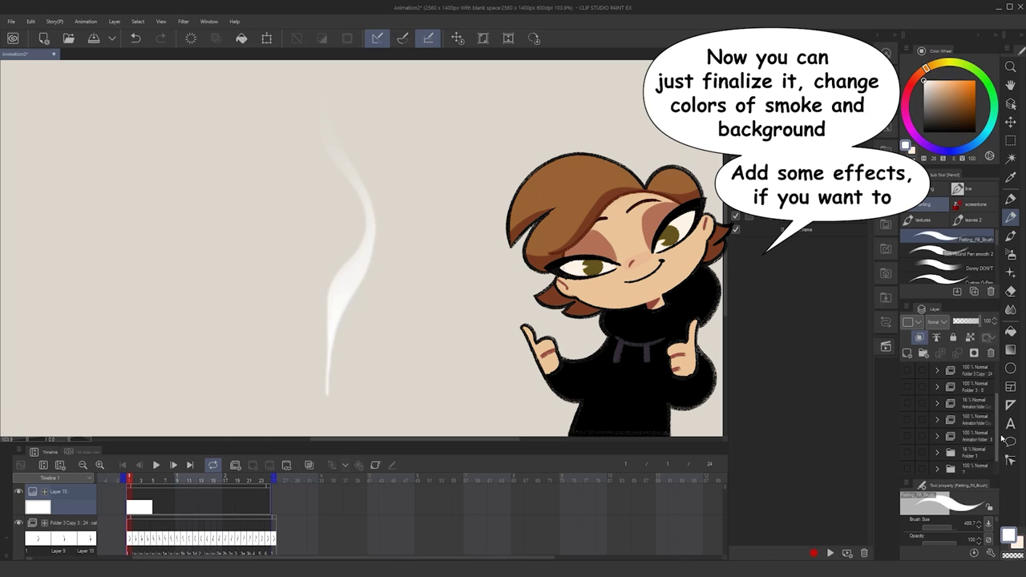
double_click(939, 466)
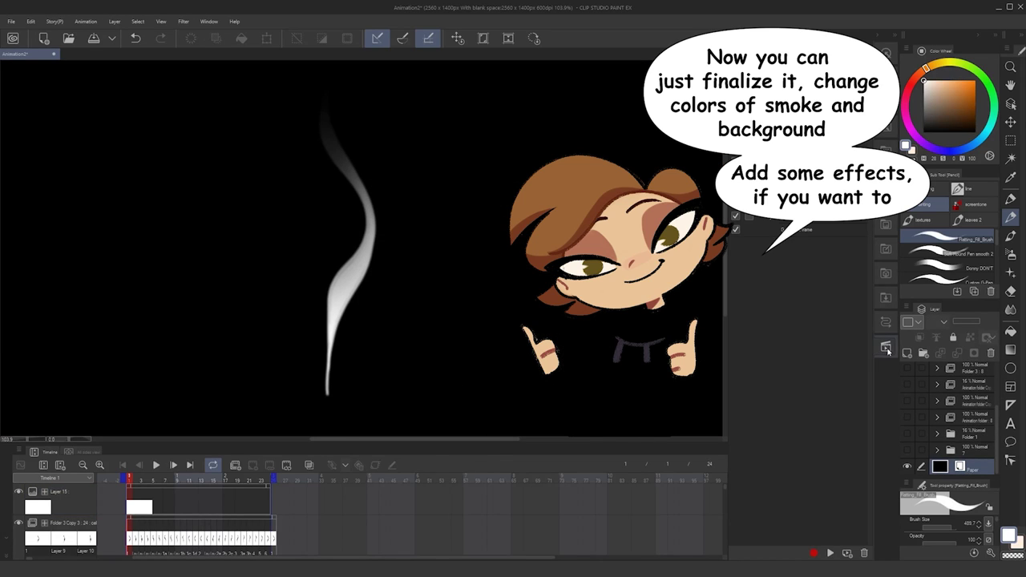